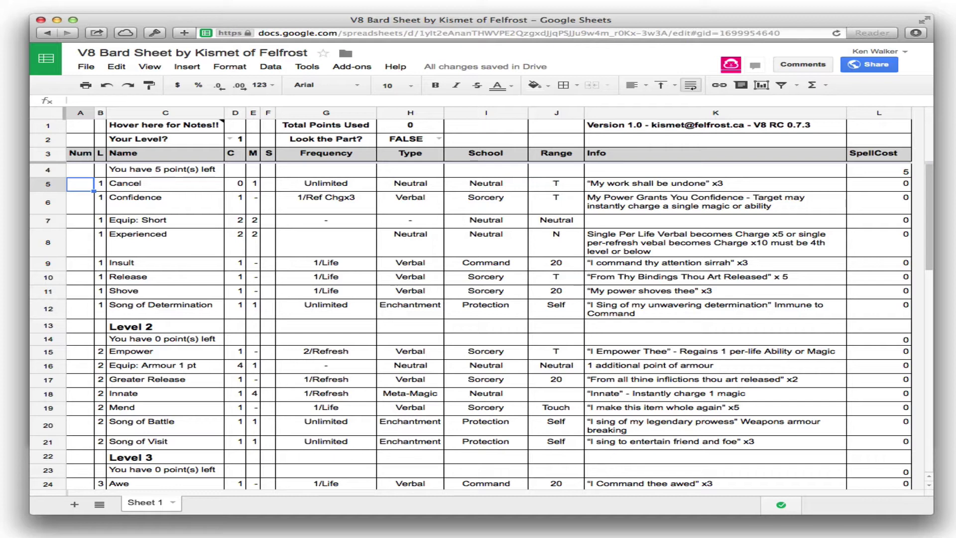
Check the Your Level and Look the Part choices, leaving both unchanged.
mouse_move(159, 129)
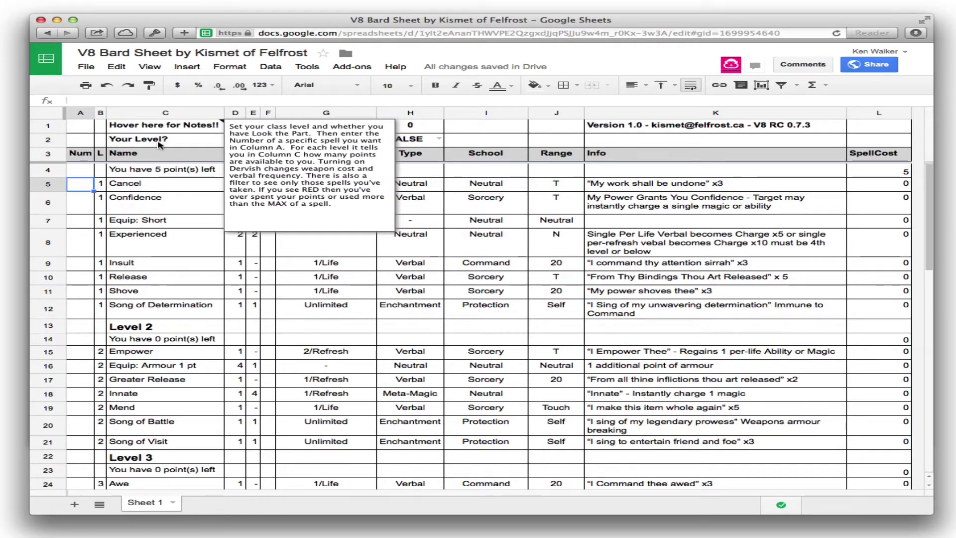
left_click(232, 144)
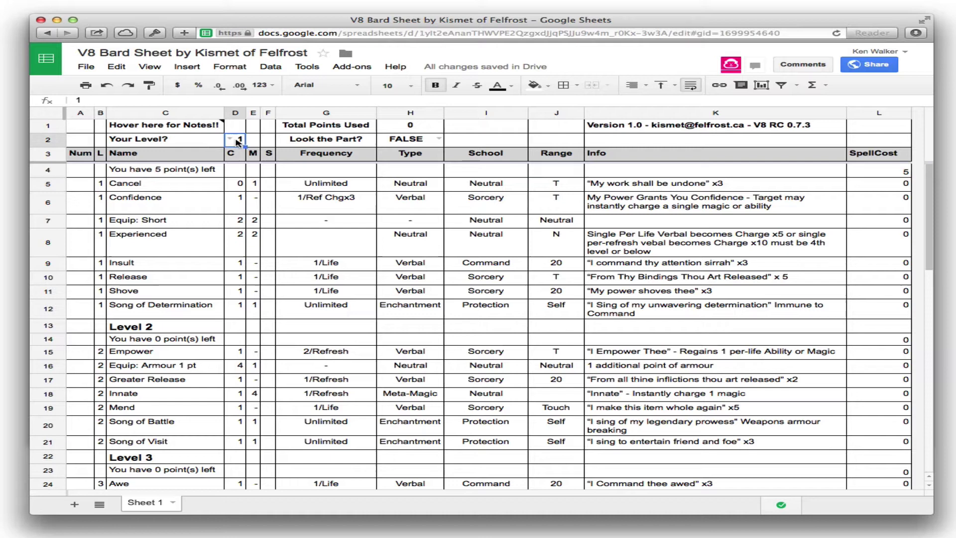
left_click(230, 141)
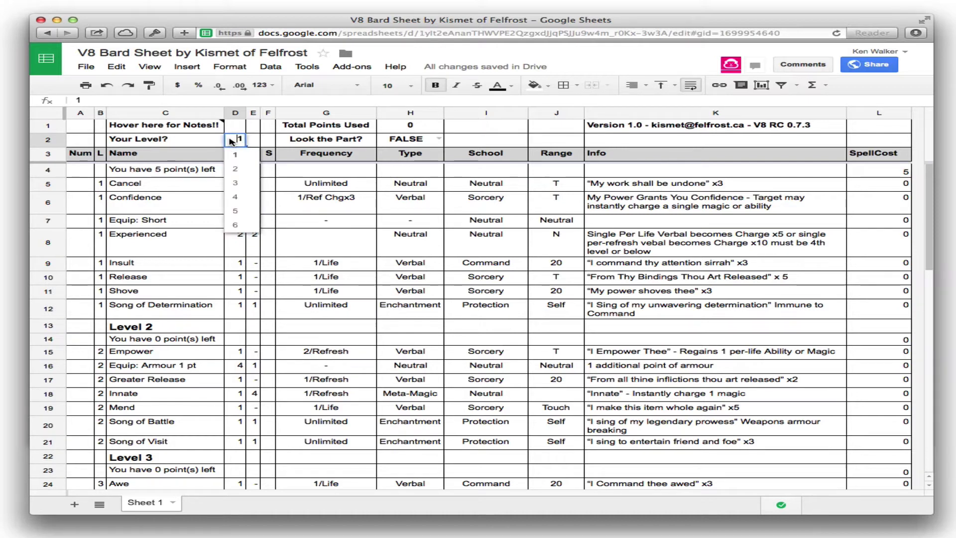
left_click(432, 142)
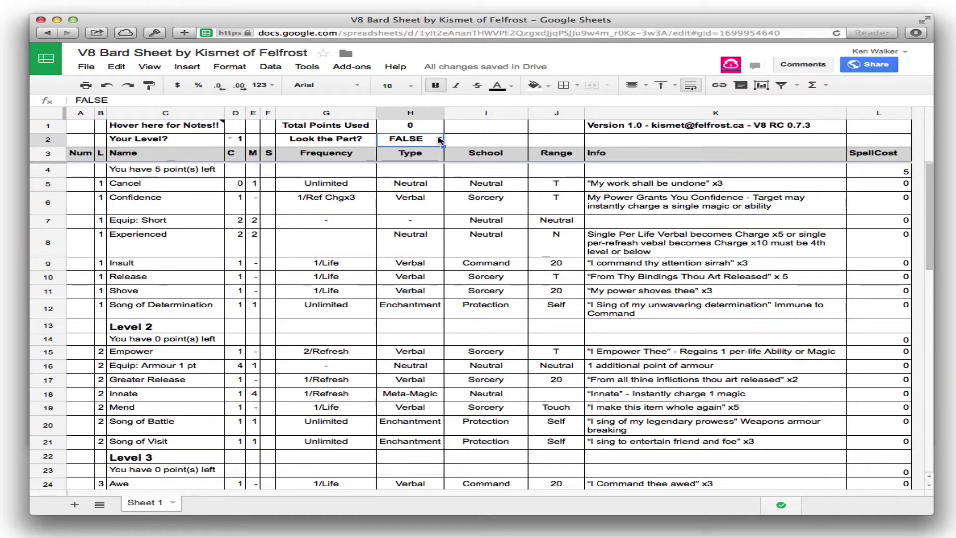
left_click(436, 140)
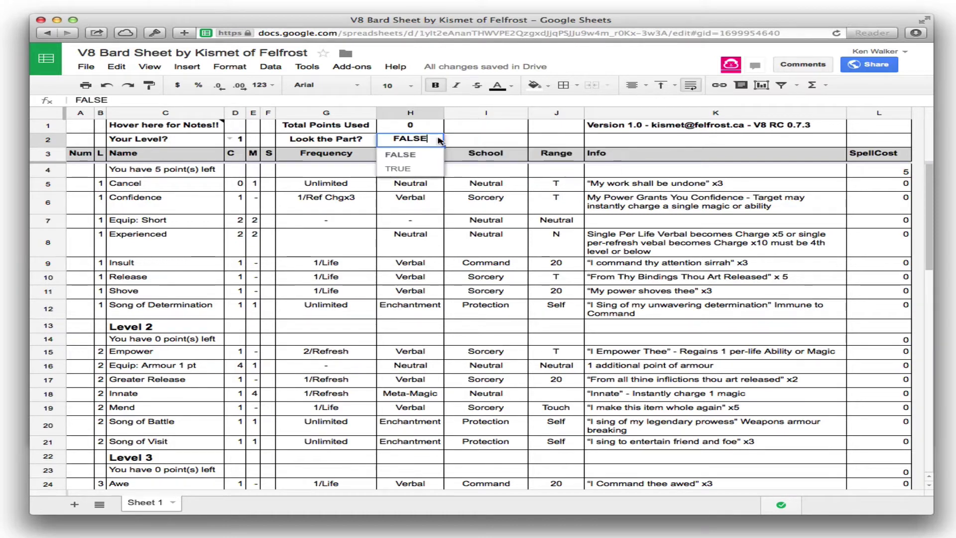
left_click(477, 141)
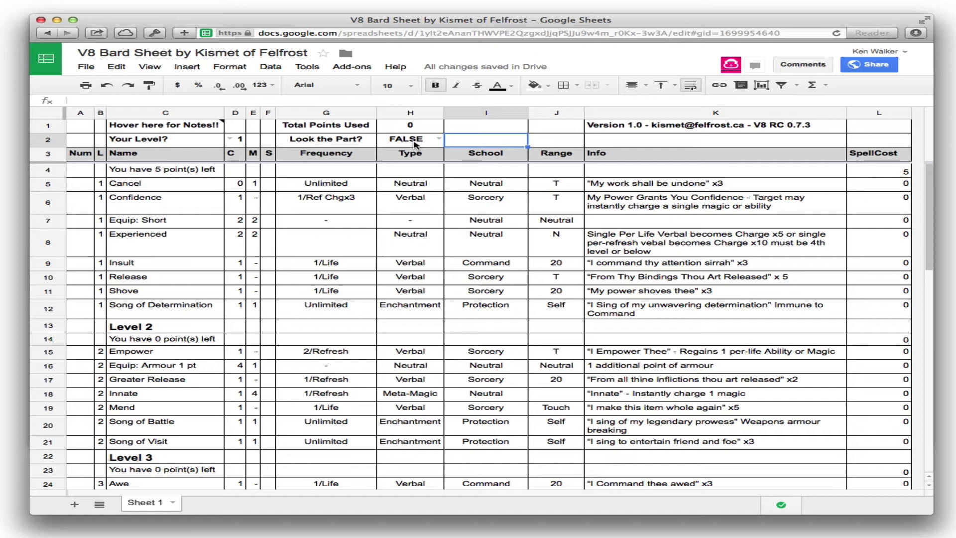
Take one Cancel spell and check the level 1 points-left formula.
left_click(85, 187)
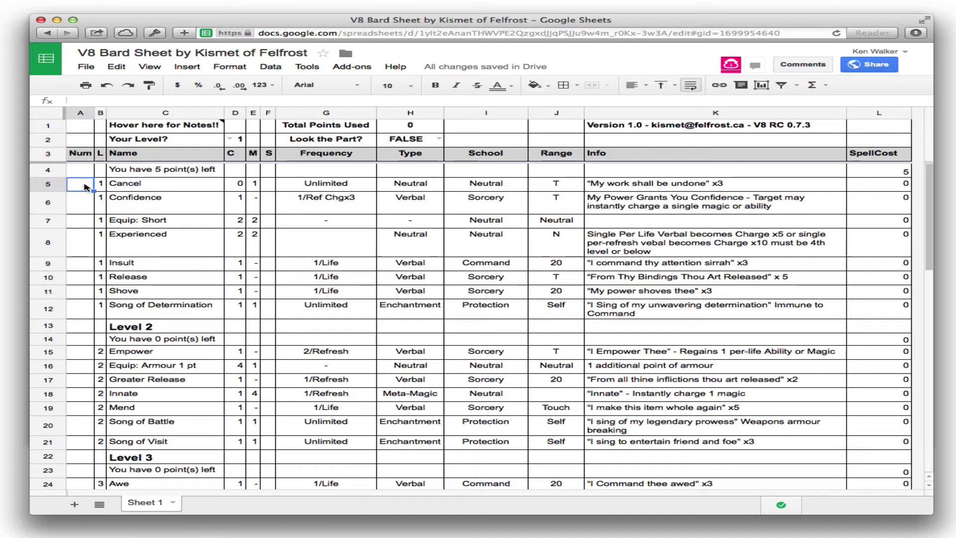
type("1")
key("Return")
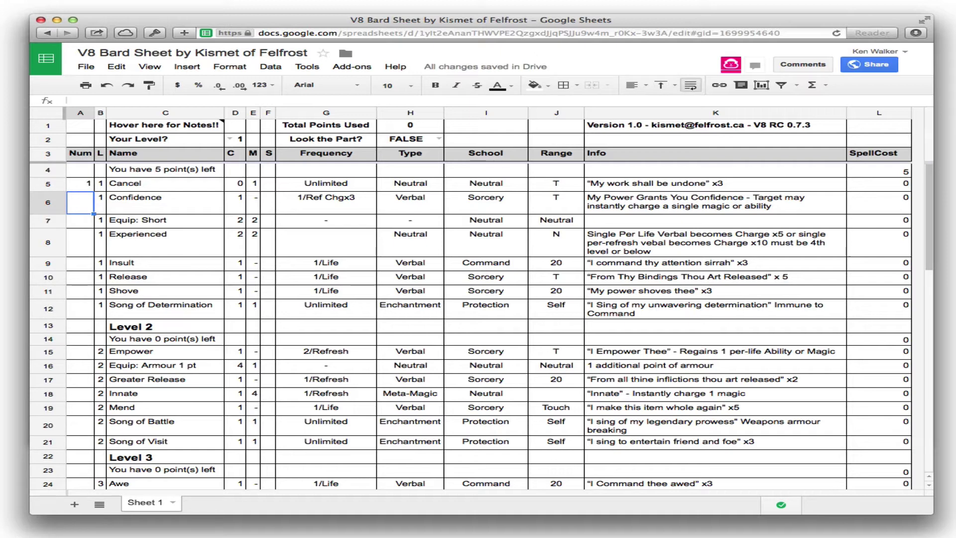
left_click(172, 170)
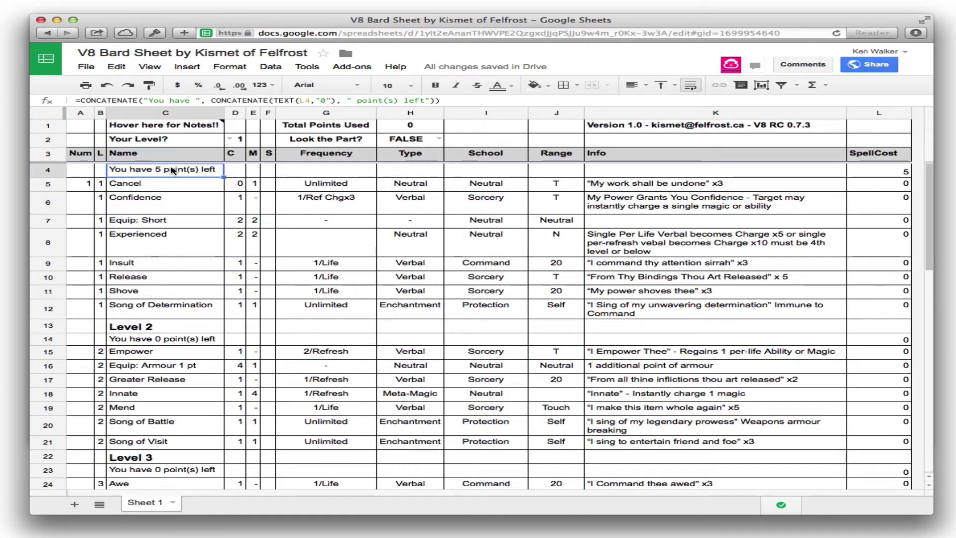
left_click(82, 187)
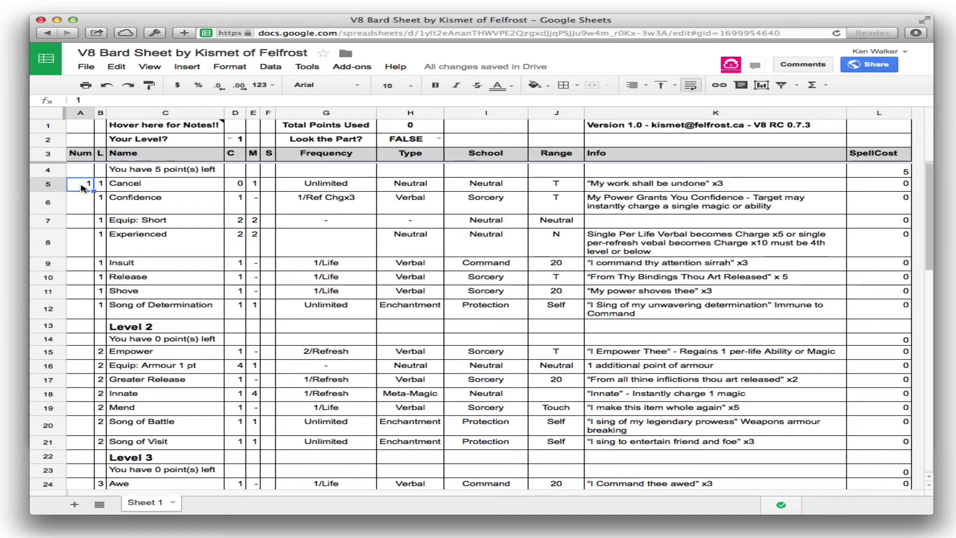
Take two Confidence spells and one Equip: Short.
key("Down")
type("1")
key("Return")
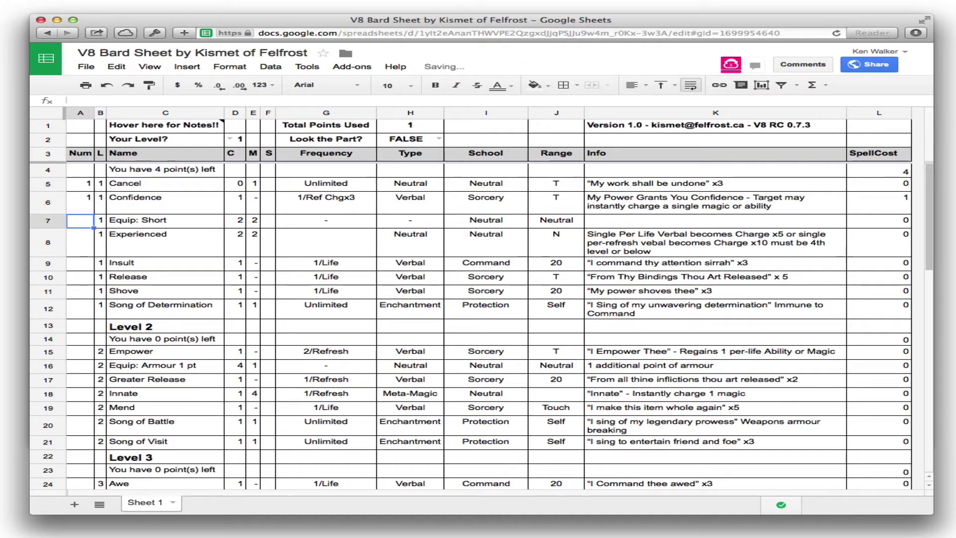
key("Up")
type("2")
key("Return")
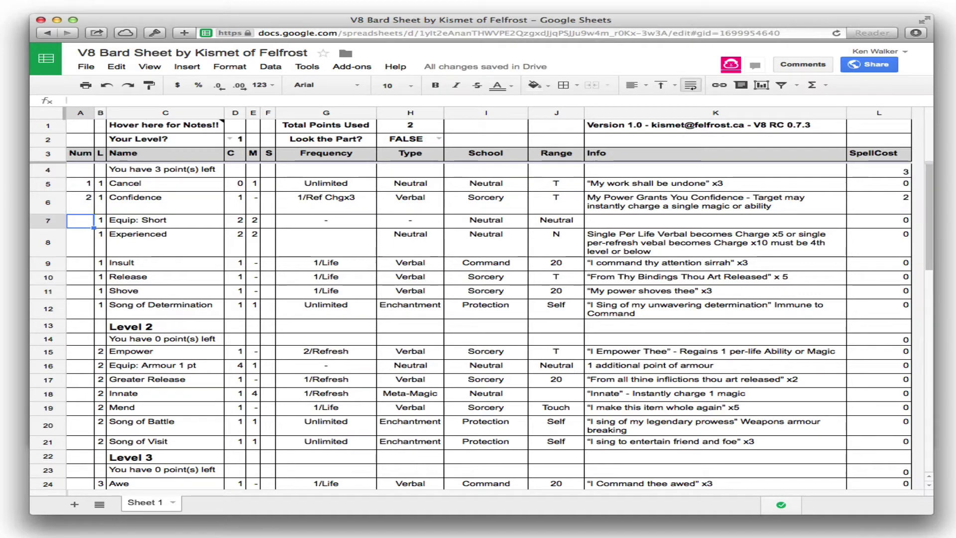
type("1")
key("Return")
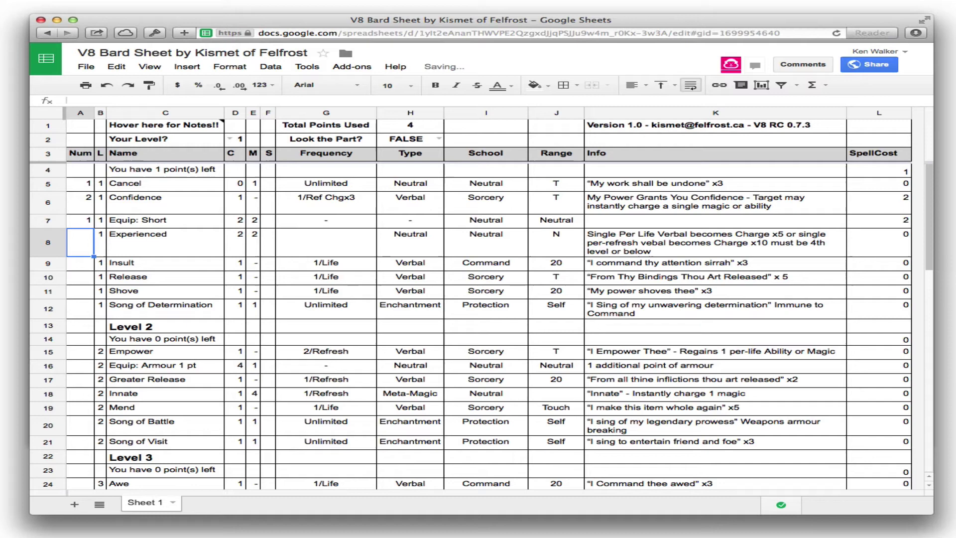
Enter 1 for Experienced to see the red overspend warning, then delete it.
type("1")
key("Return")
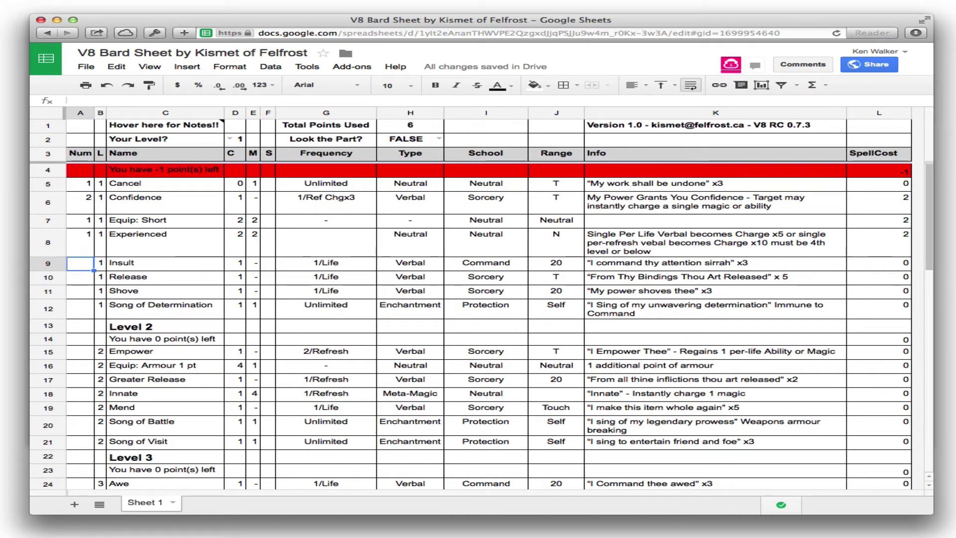
key("Up")
key("Up")
key("Up")
key("Up")
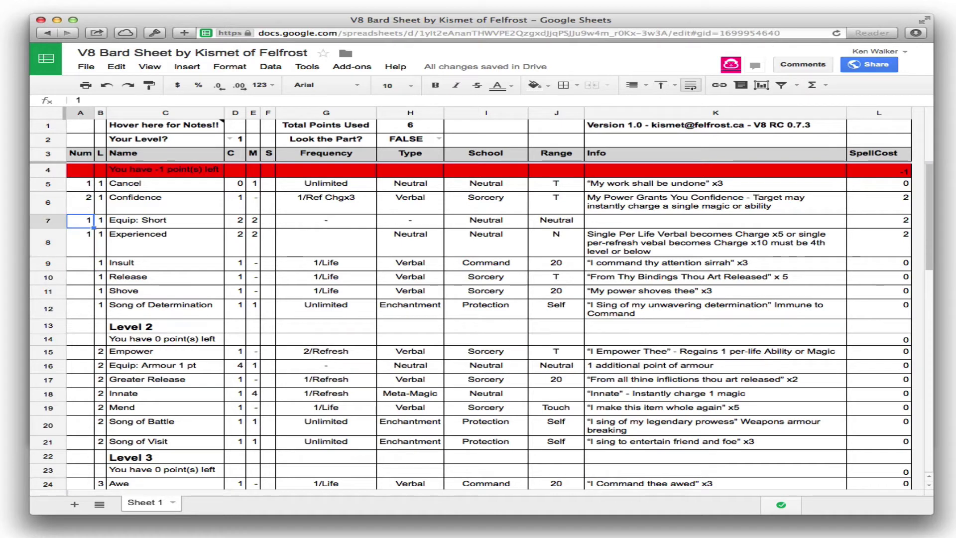
key("Down")
key("Down")
key("Down")
key("Down")
key("Up")
key("Up")
key("Up")
key("Up")
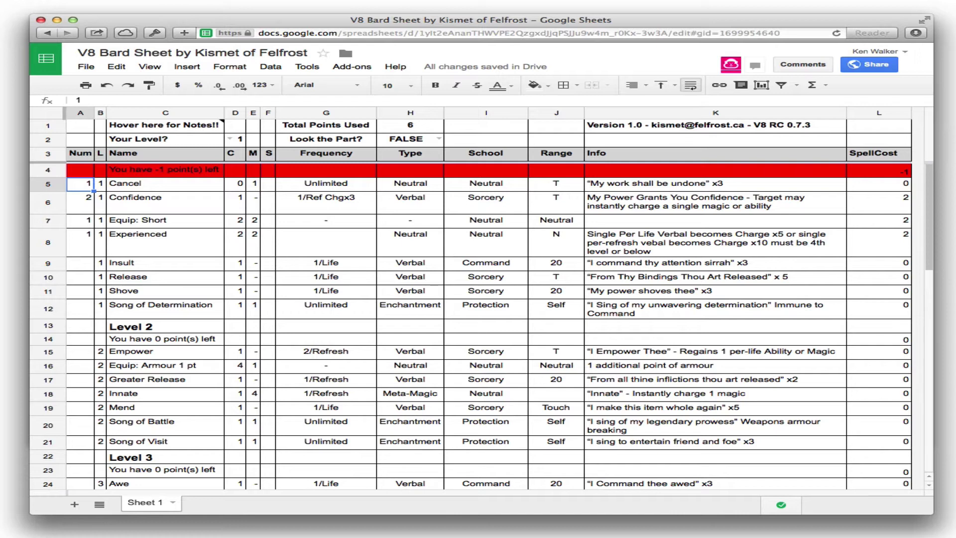
key("Down")
key("Down")
key("Down")
key("Up")
key("Up")
key("Up")
key("Down")
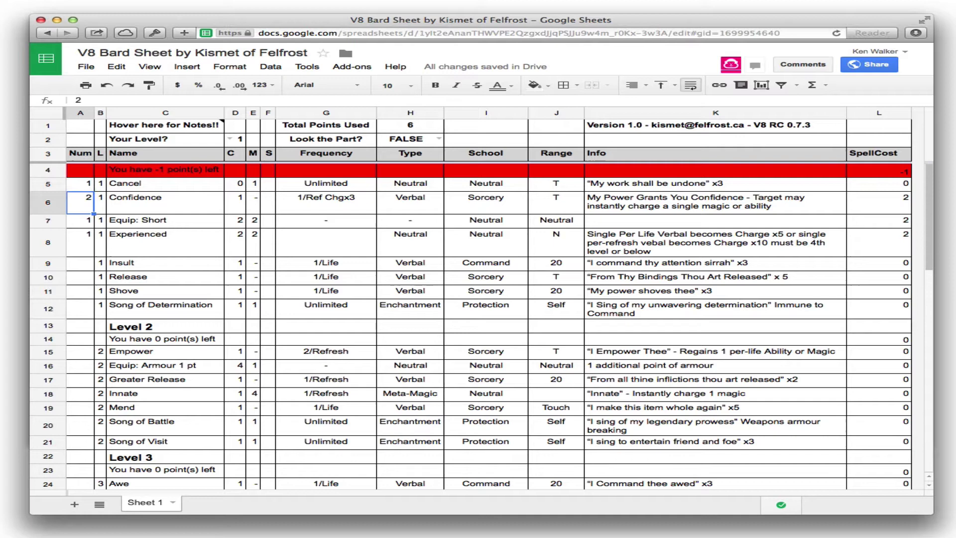
key("Down")
key("Down")
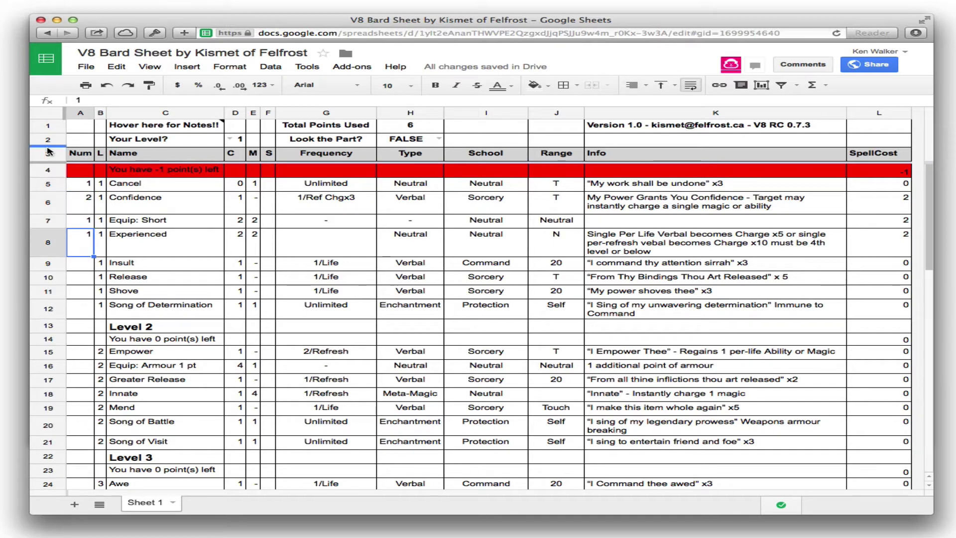
key("Delete")
key("Down")
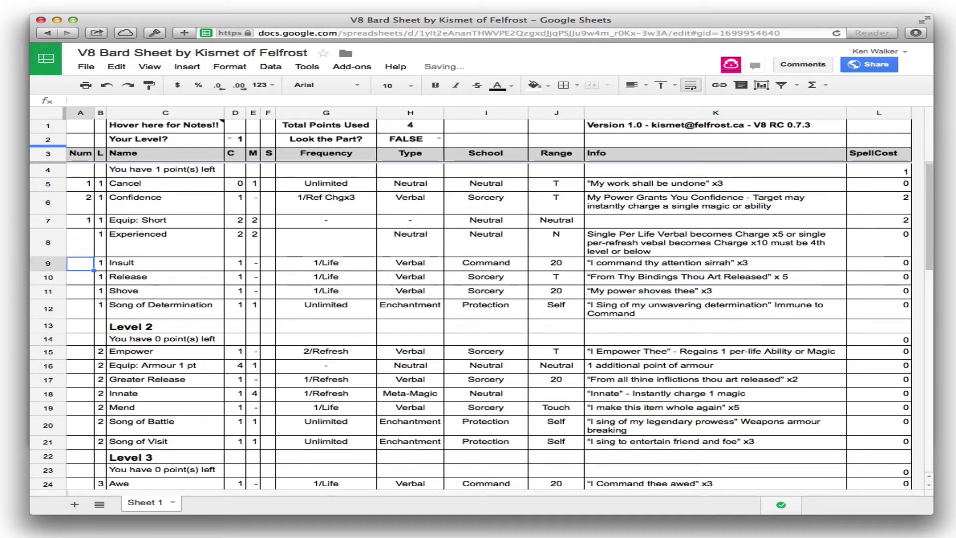
left_click(47, 153)
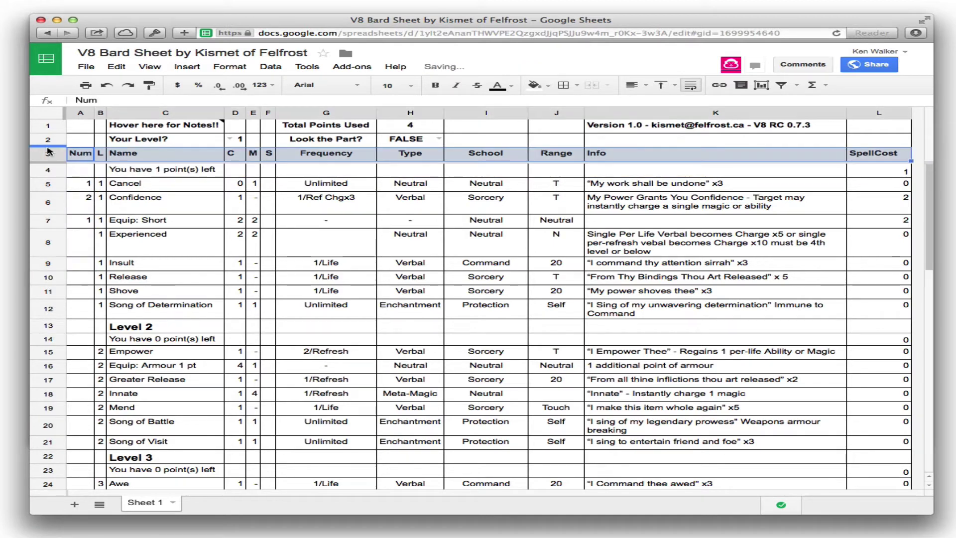
Set Your Level to 2 and Look the Part? to TRUE, checking the points-left formula.
left_click(184, 140)
left_click(233, 141)
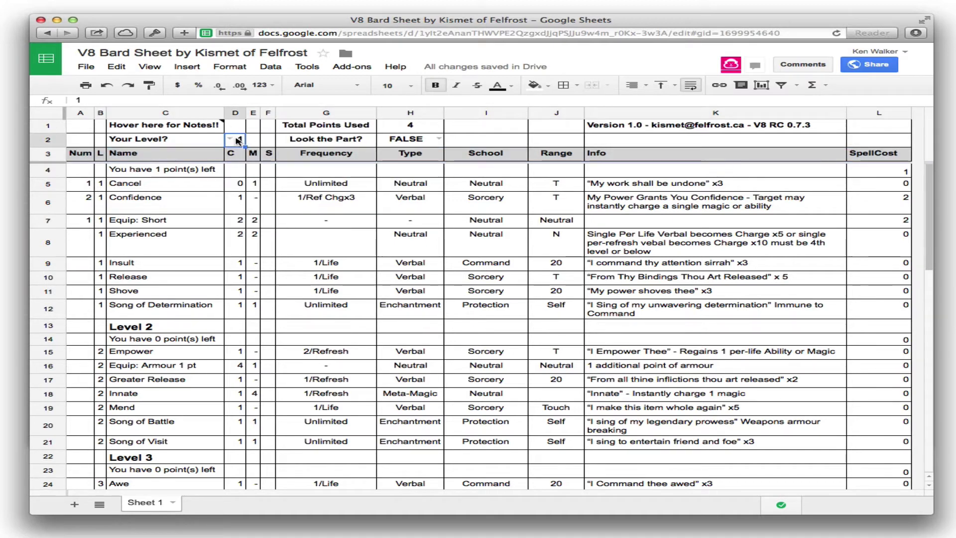
left_click(233, 140)
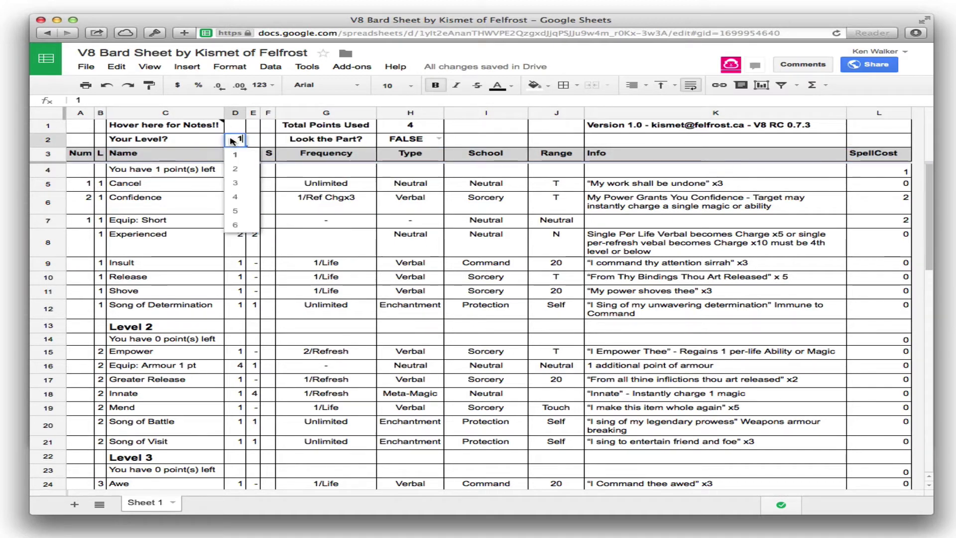
left_click(238, 170)
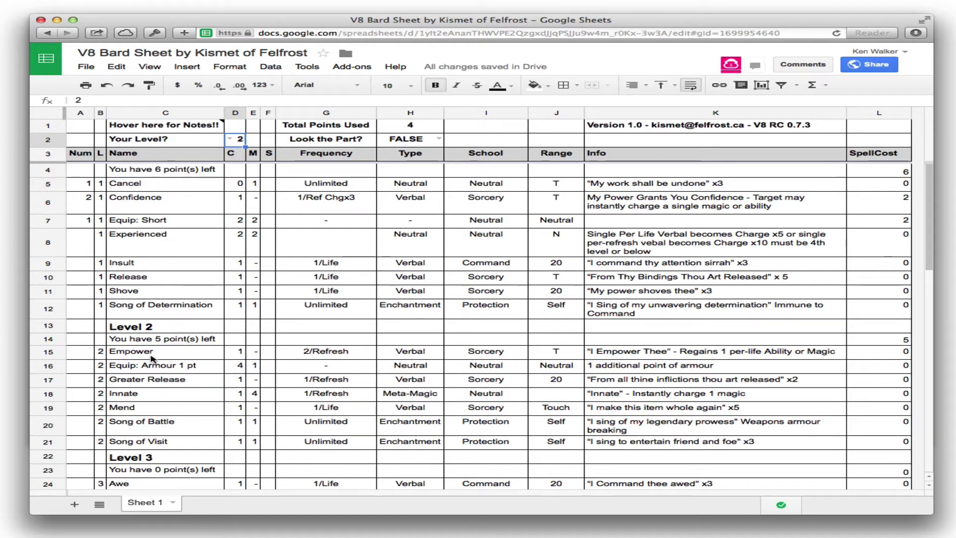
left_click(143, 340)
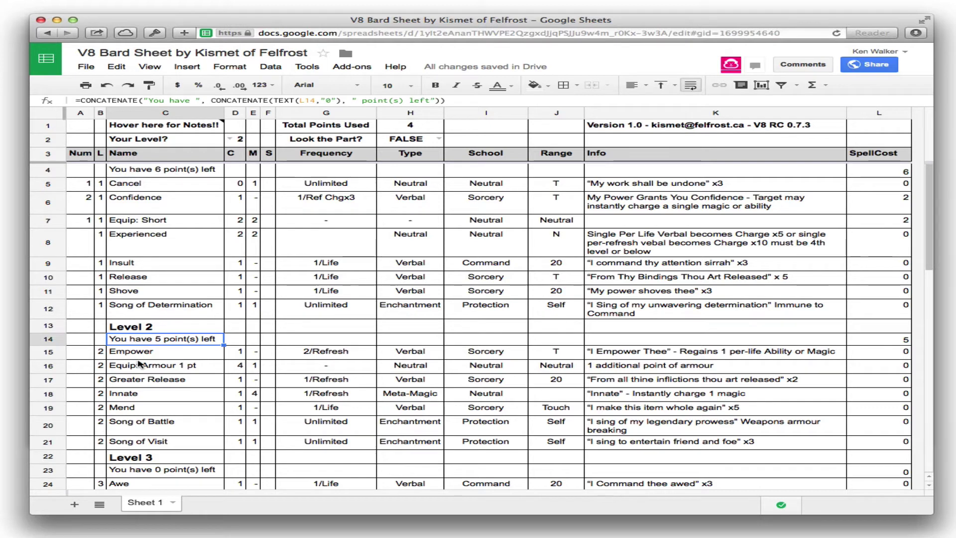
left_click(438, 139)
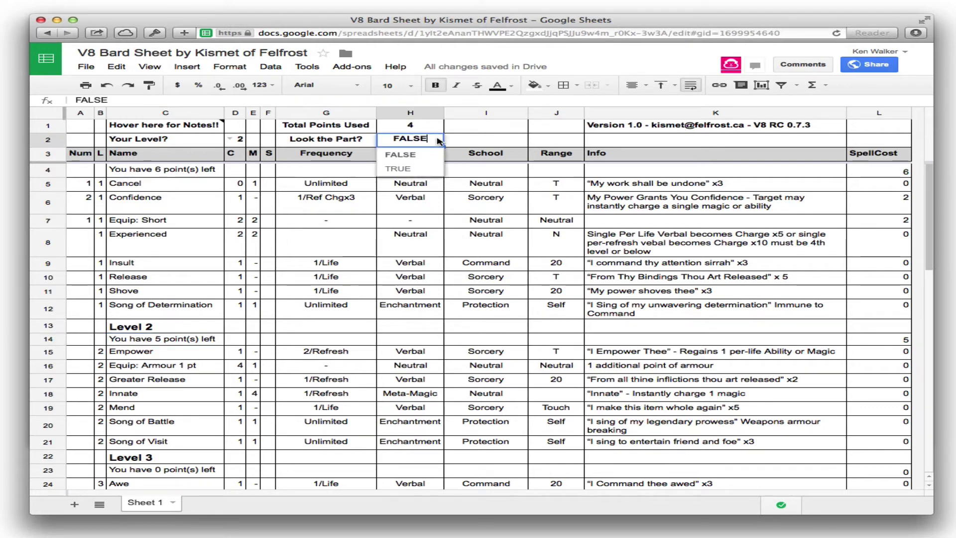
left_click(398, 168)
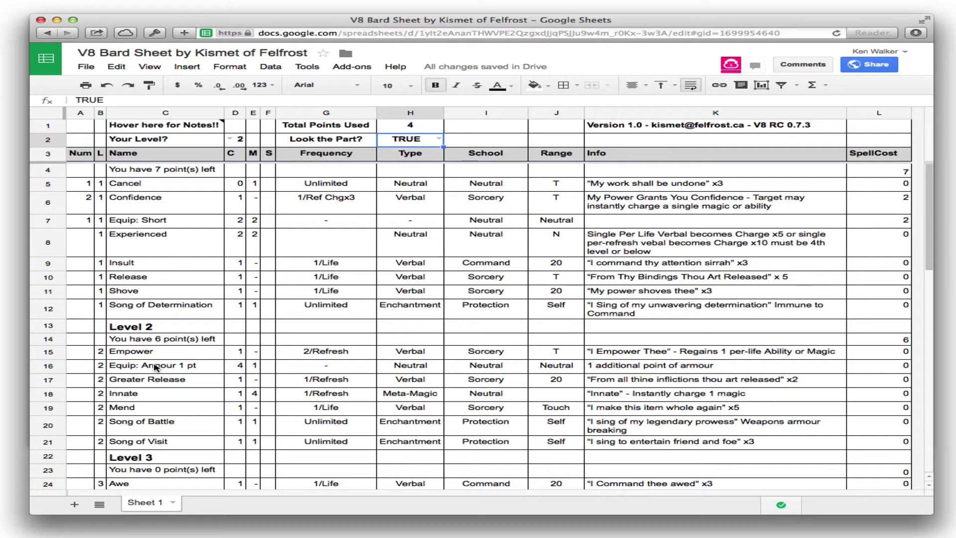
Take one Equip: Armour 1 pt in A16.
left_click(81, 368)
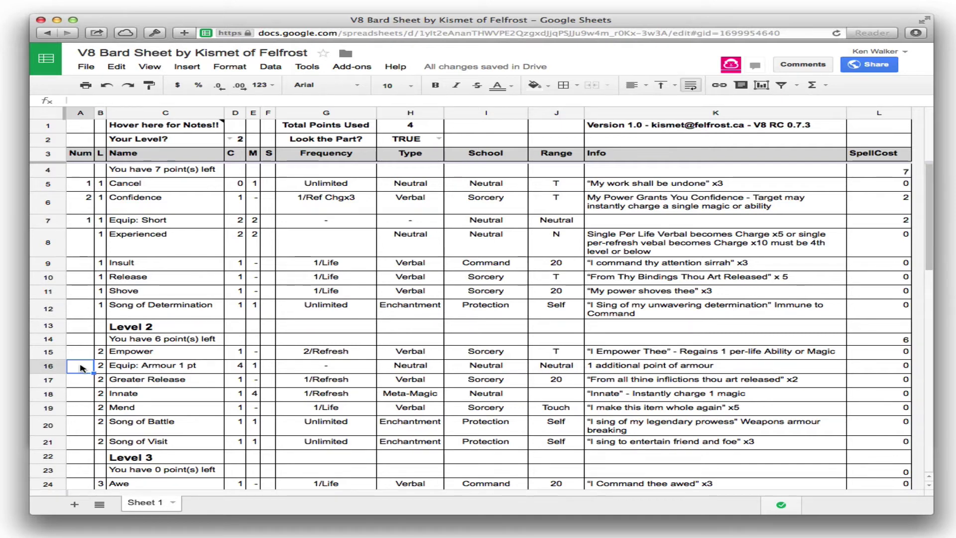
type("1")
key("Return")
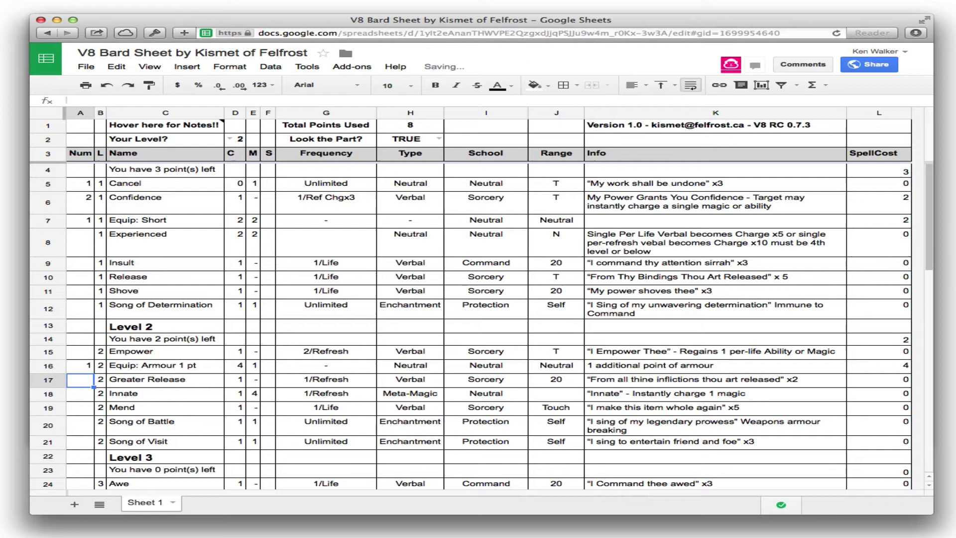
Enter 2 for Song of Battle, correct it to 1, and view C4's CONCATENATE formula.
left_click(80, 393)
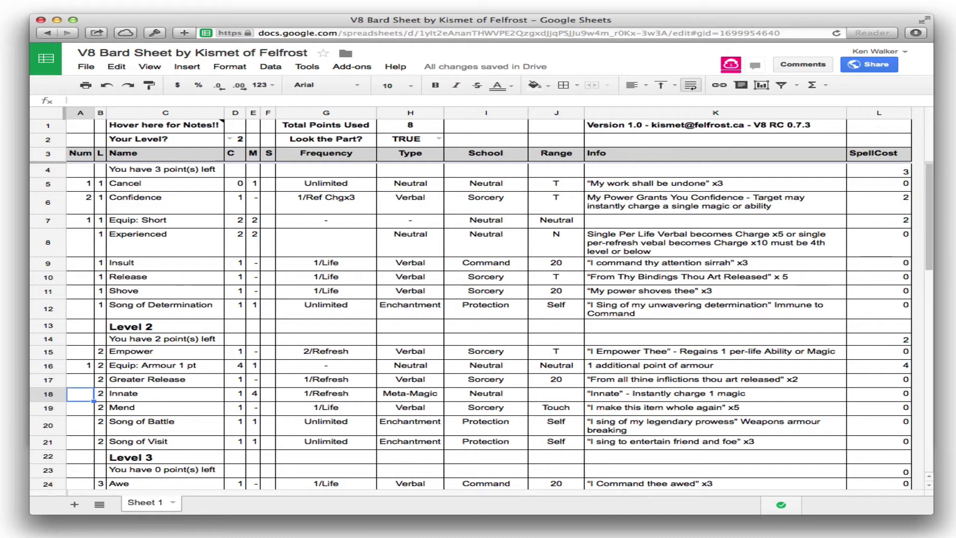
left_click(80, 407)
left_click(80, 425)
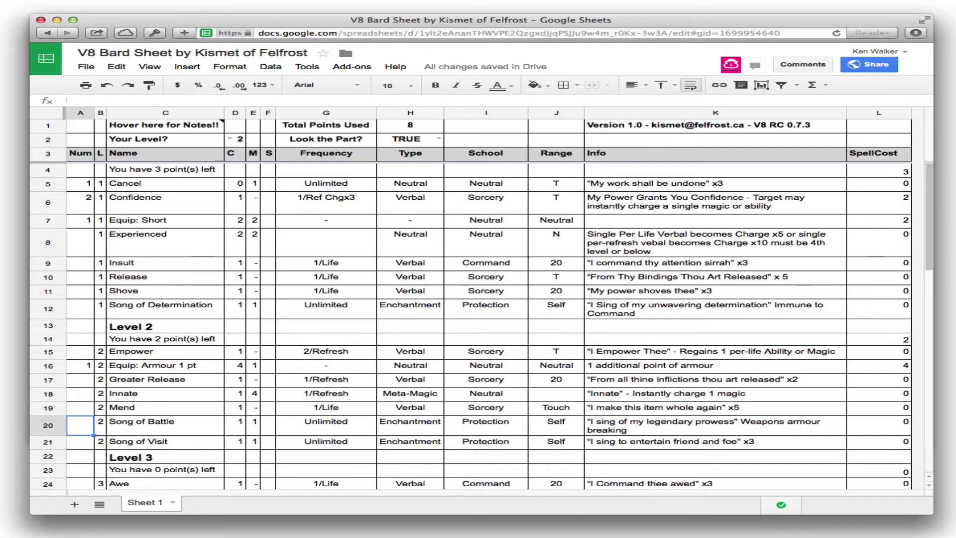
type("2")
key("Return")
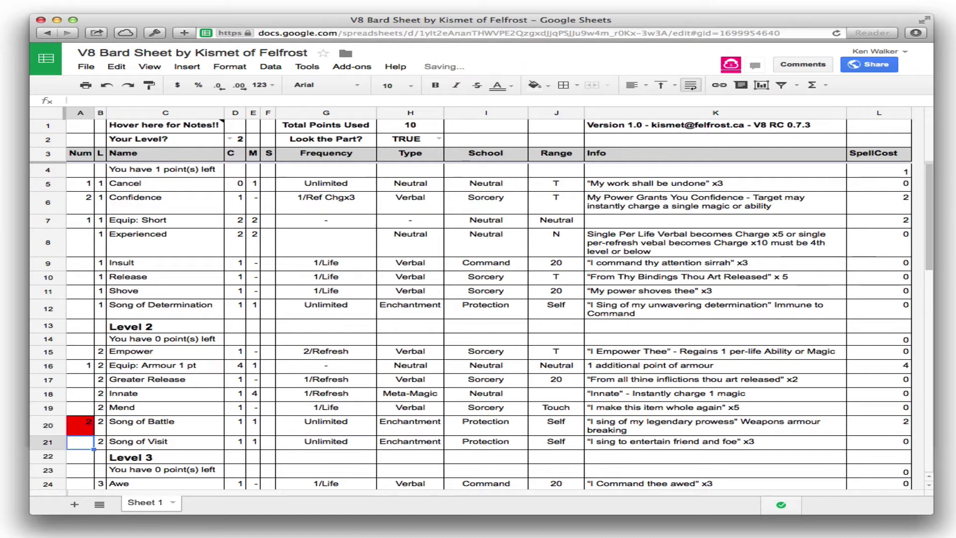
left_click(80, 425)
type("1")
key("Up")
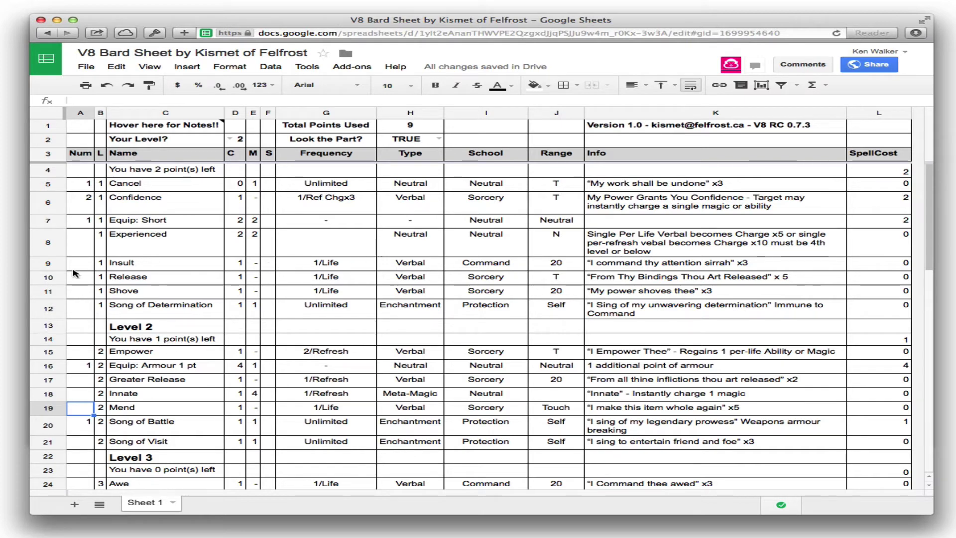
left_click(166, 173)
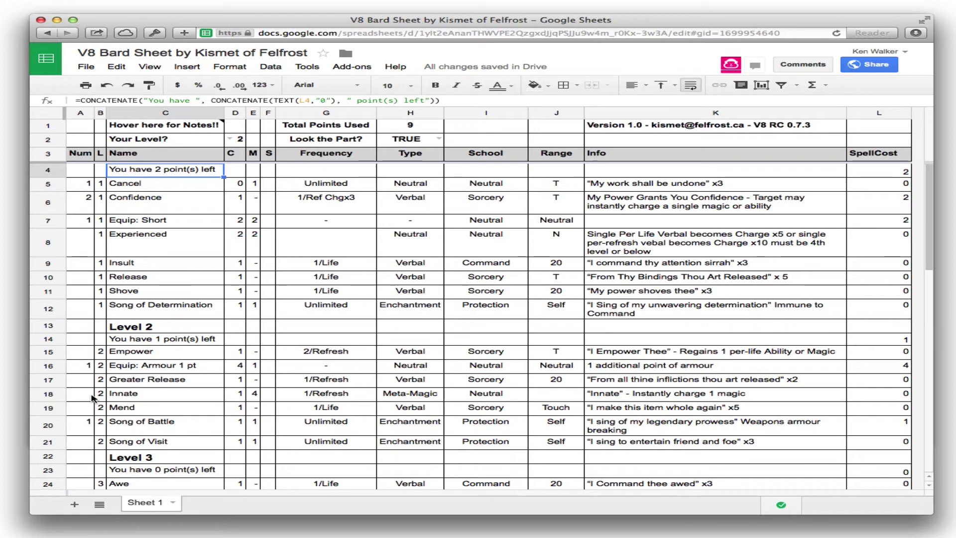
Raise the level to 6 and take one Lost spell in A48.
left_click(232, 140)
left_click(235, 224)
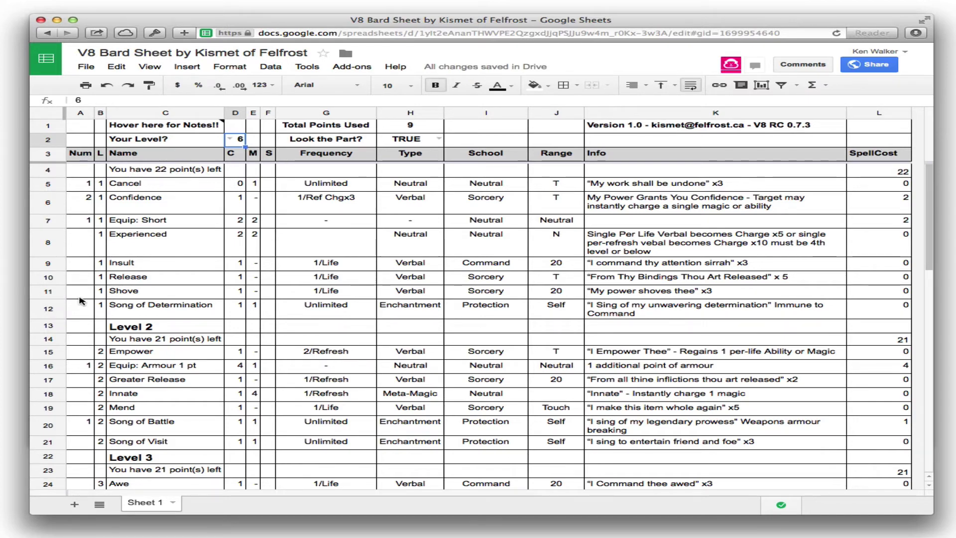
scroll(79, 301, "down", 3)
scroll(80, 300, "down", 15)
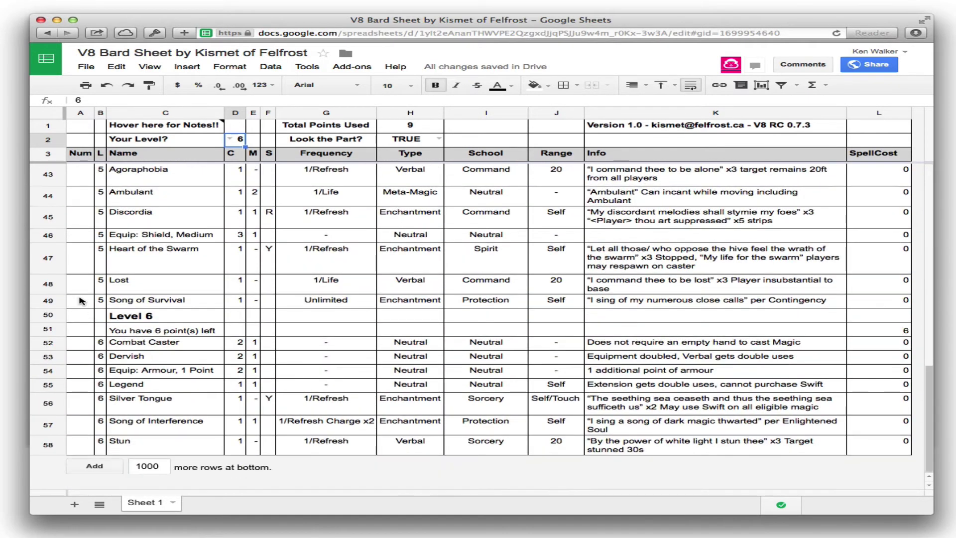
left_click(84, 358)
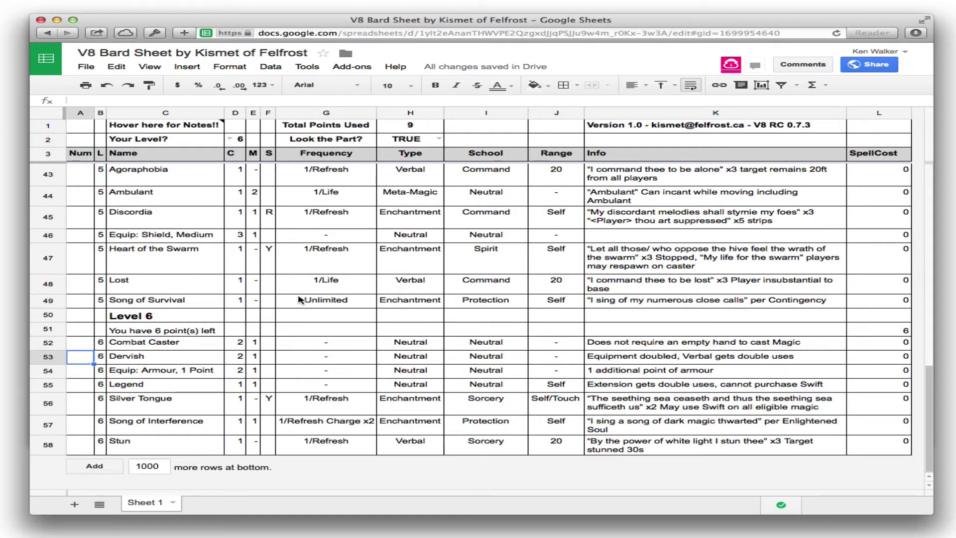
left_click(87, 287)
type("1")
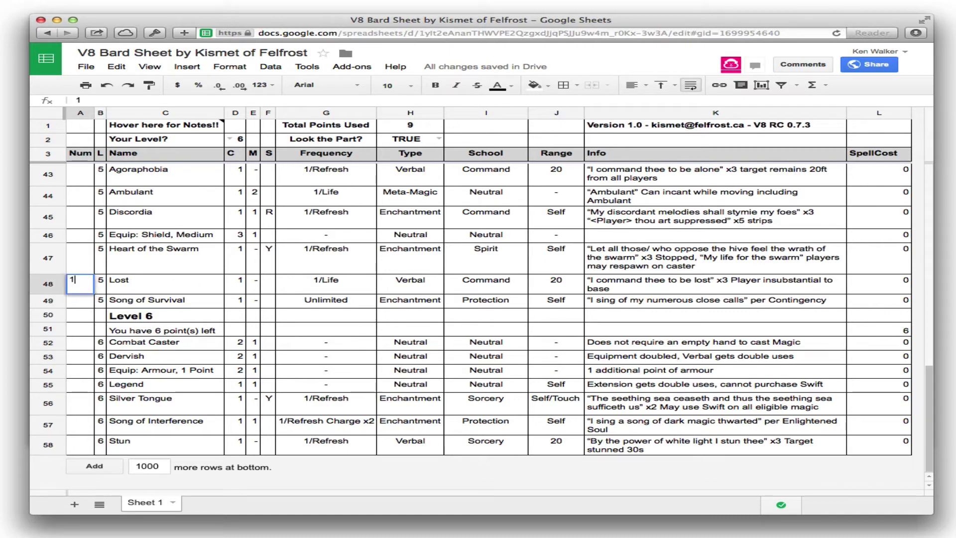
key("Return")
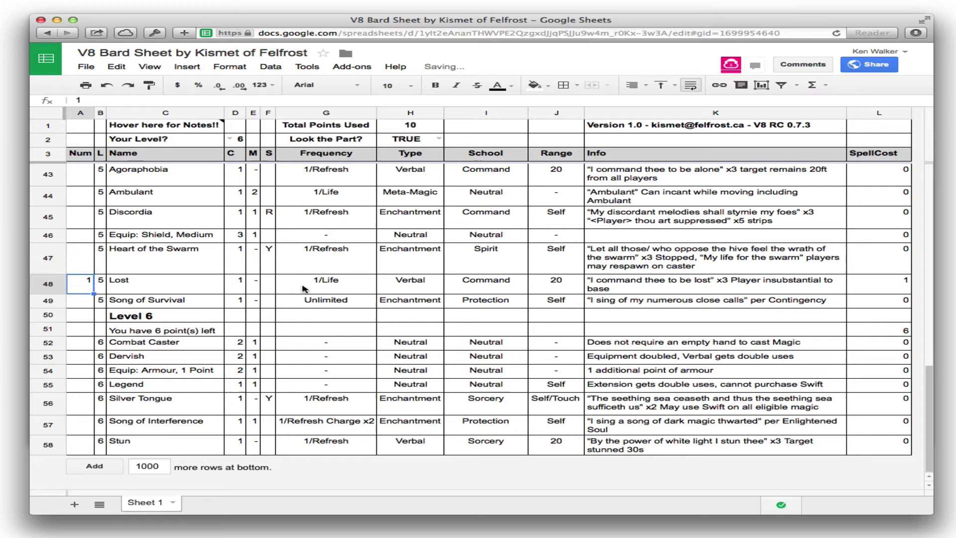
Check Lost's frequency formula and enter 1 for Dervish in A53.
left_click(335, 289)
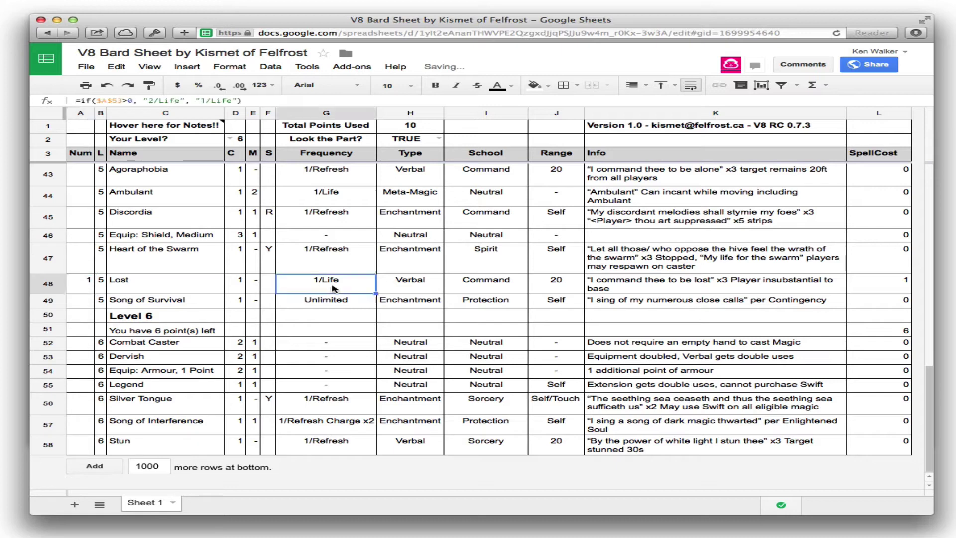
left_click(80, 359)
type("1")
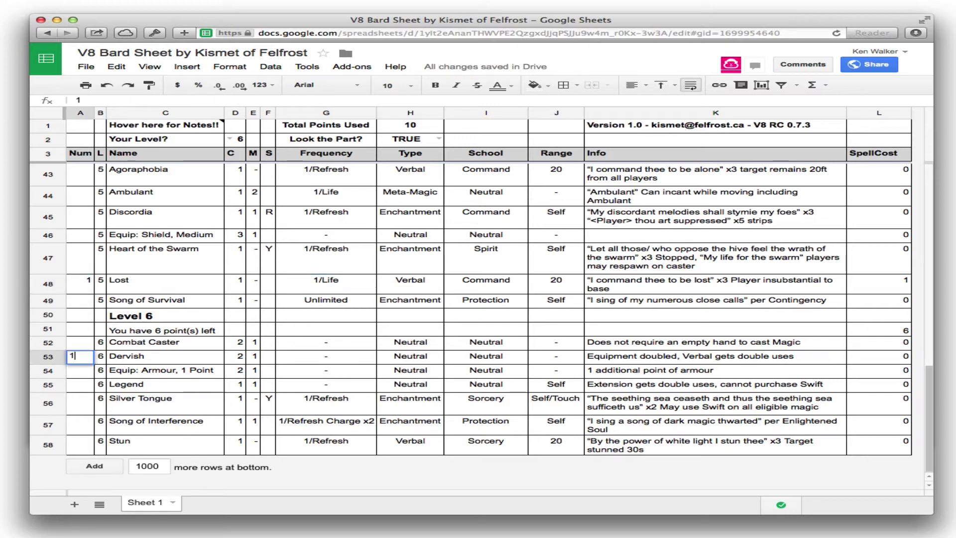
key("Up")
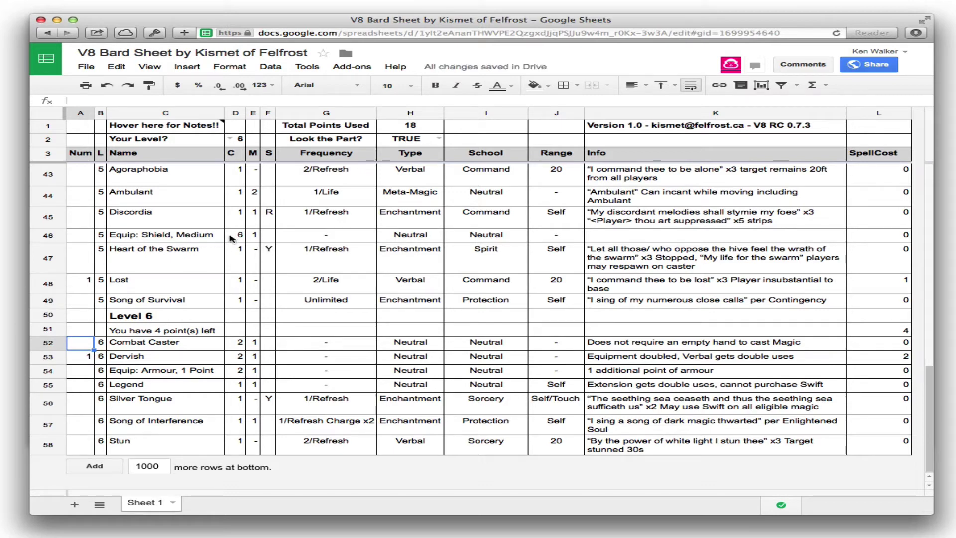
Clear and re-enter Dervish's 1 to compare totals, then inspect Agoraphobia's frequency formula.
left_click(161, 238)
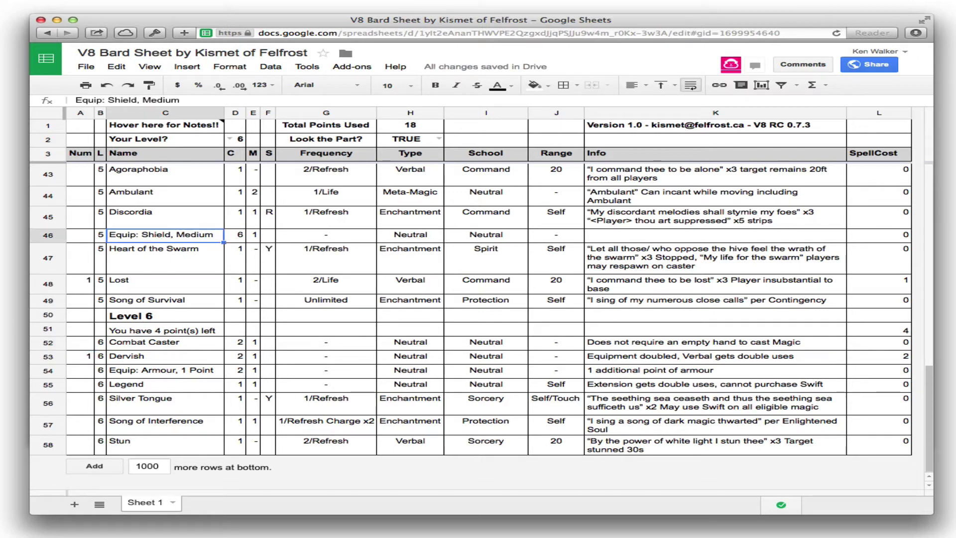
left_click(91, 358)
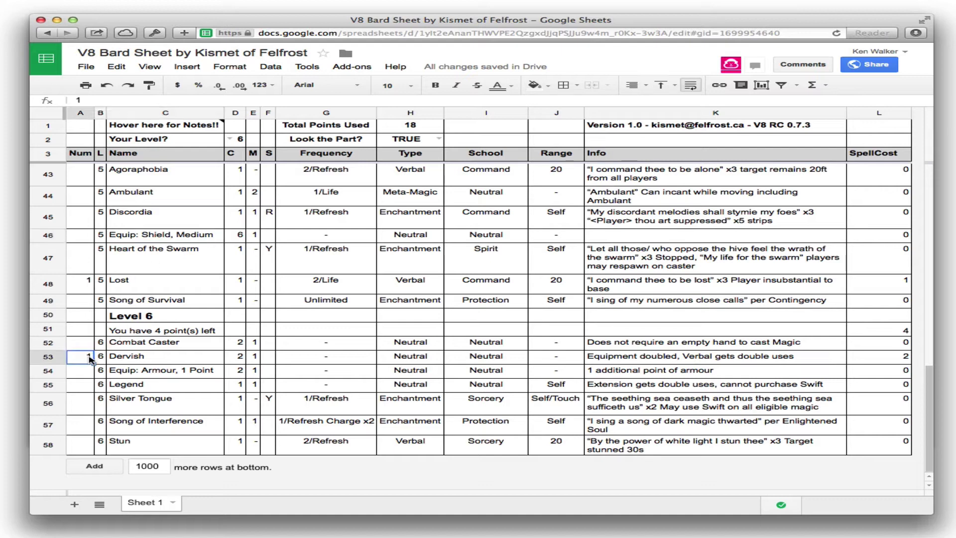
key("Delete")
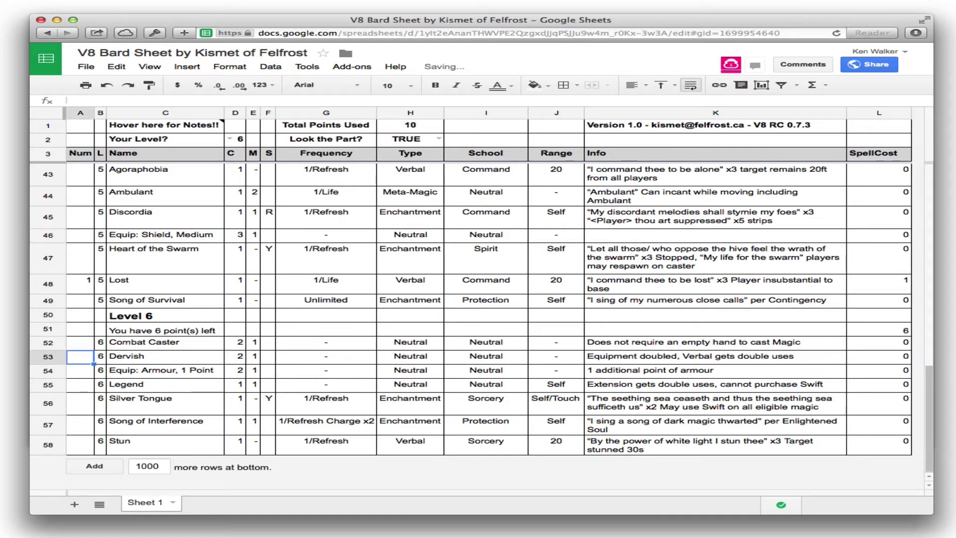
type("1")
key("Return")
key("Up")
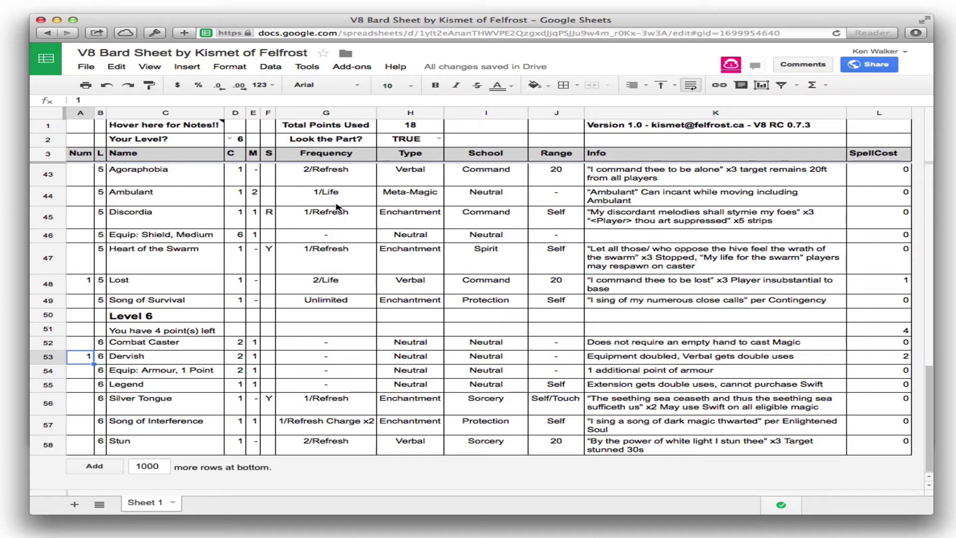
left_click(334, 178)
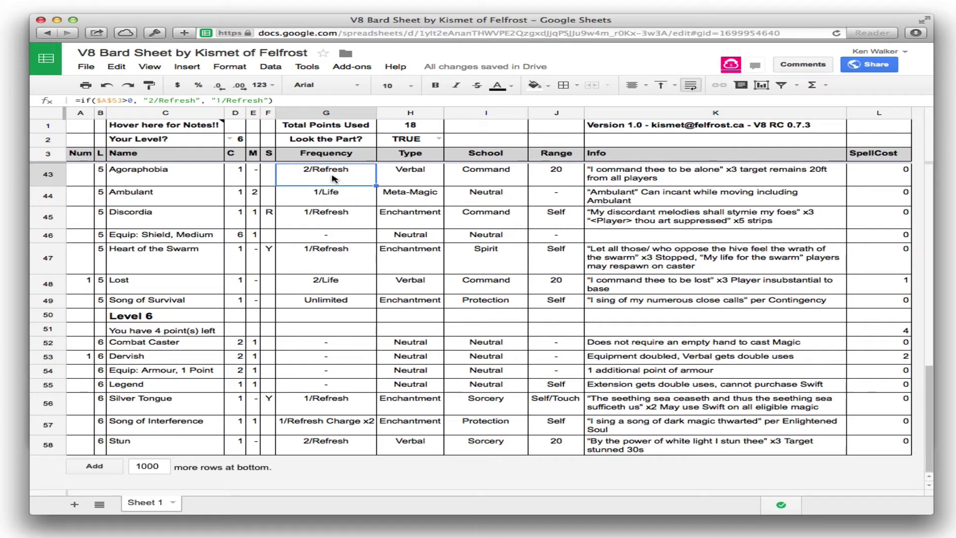
Apply the Spells Selected filter view, then remove it to show all spells again.
scroll(333, 178, "up", 15)
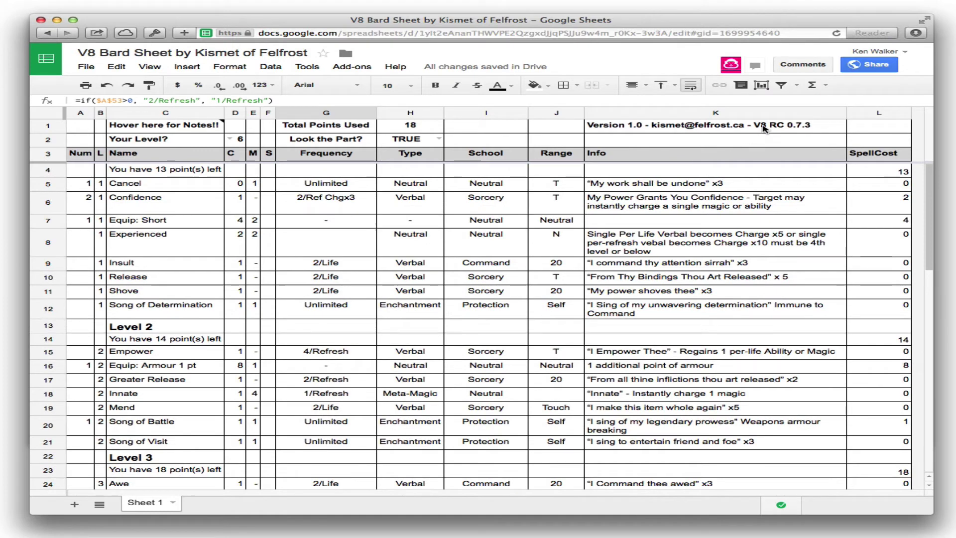
left_click(798, 86)
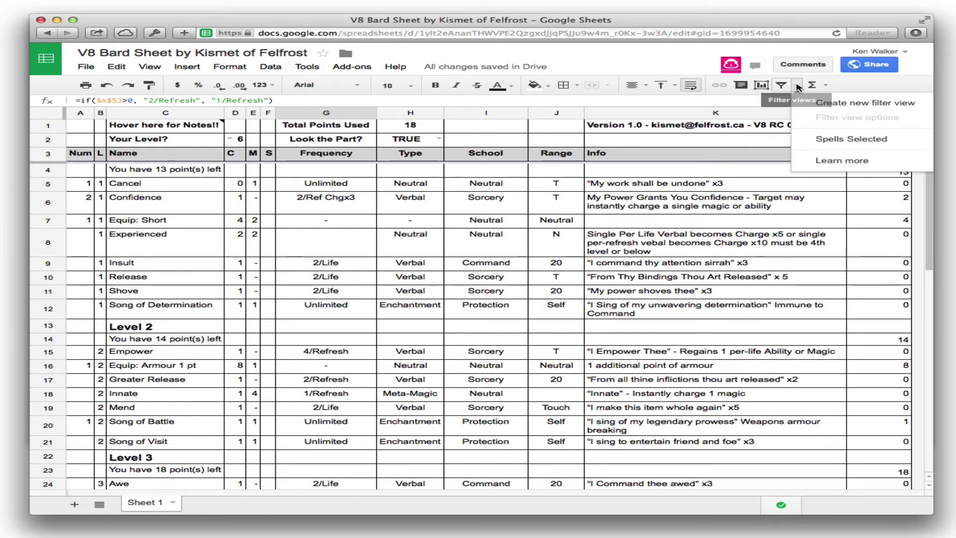
left_click(834, 139)
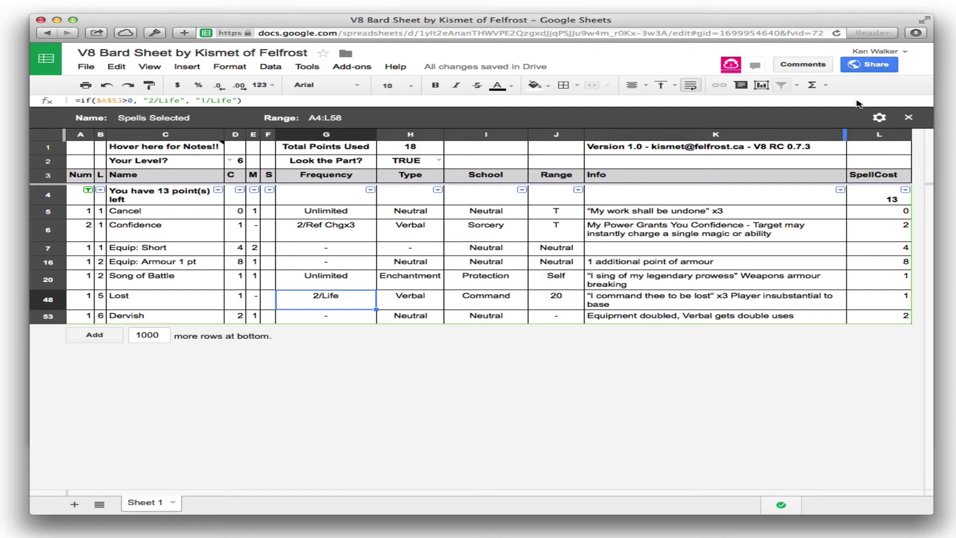
left_click(799, 88)
left_click(716, 140)
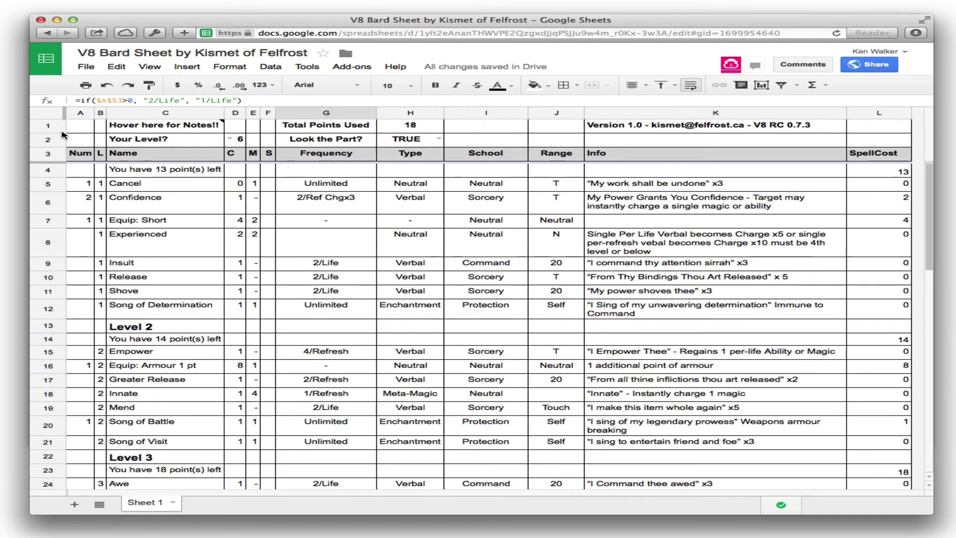
Select cell A4 and the sheet's URL, then switch to the view-only copy in Firefox.
left_click(78, 170)
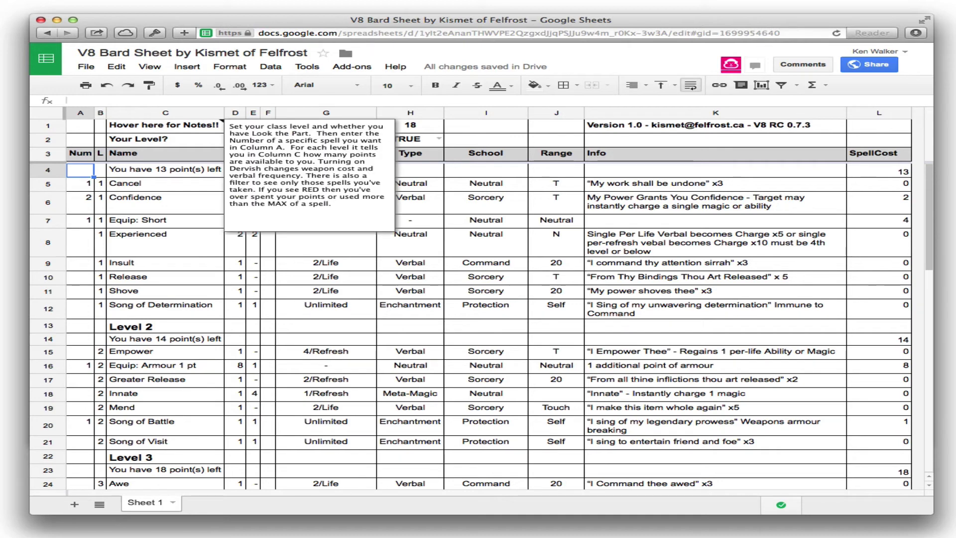
left_click(505, 32)
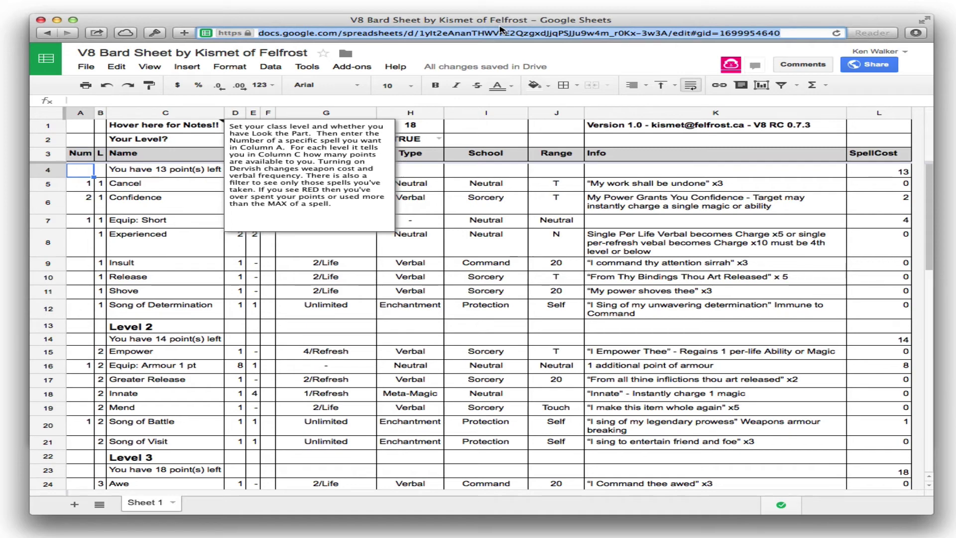
key("super+Tab")
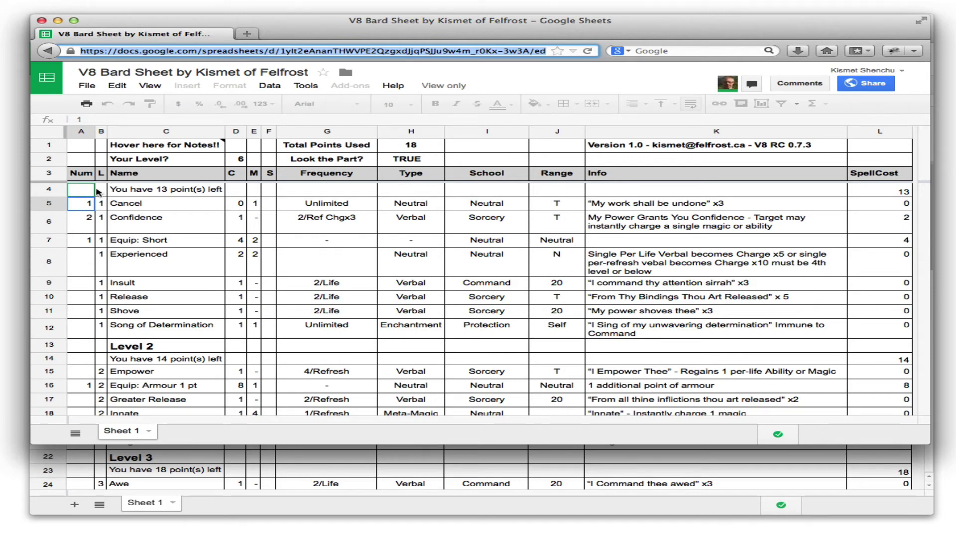
Back in the editable sheet, clear the level 1 spell counts from A5 down.
mouse_move(85, 192)
key("super+Tab")
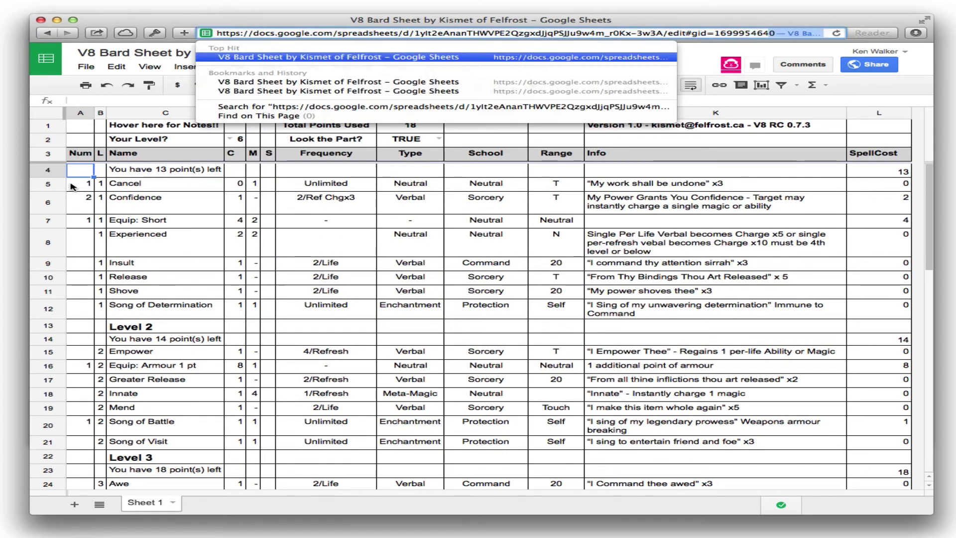
left_click(69, 187)
key("Delete")
key("Down")
key("Delete")
key("Down")
key("Delete")
key("Down")
key("Down")
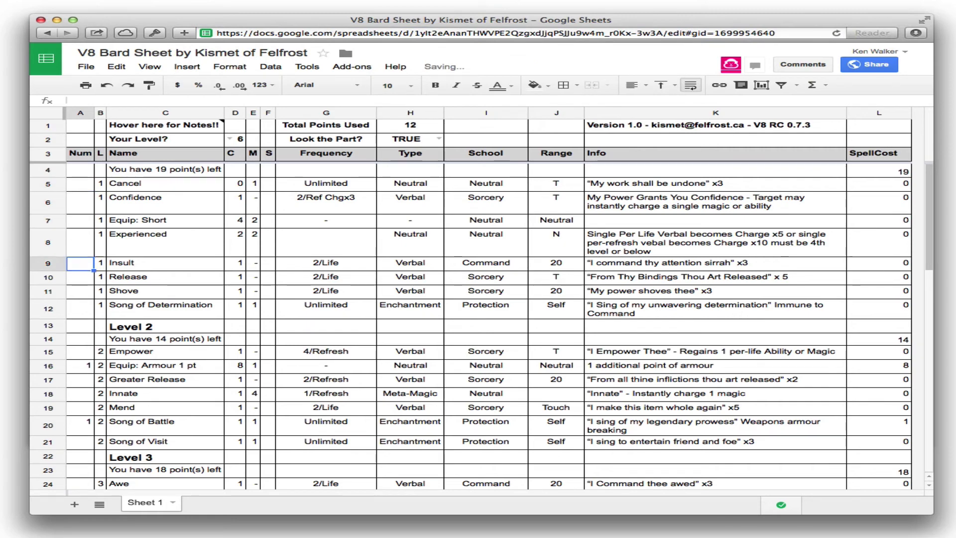
key("Down")
key("Down")
Clear the Equip: Armour, Song of Battle, Lost and Dervish counts, then compare with the view-only copy.
key("Down")
key("Down")
key("Down")
key("Down")
key("Down")
key("Delete")
key("Down")
key("Down")
key("Down")
key("Down")
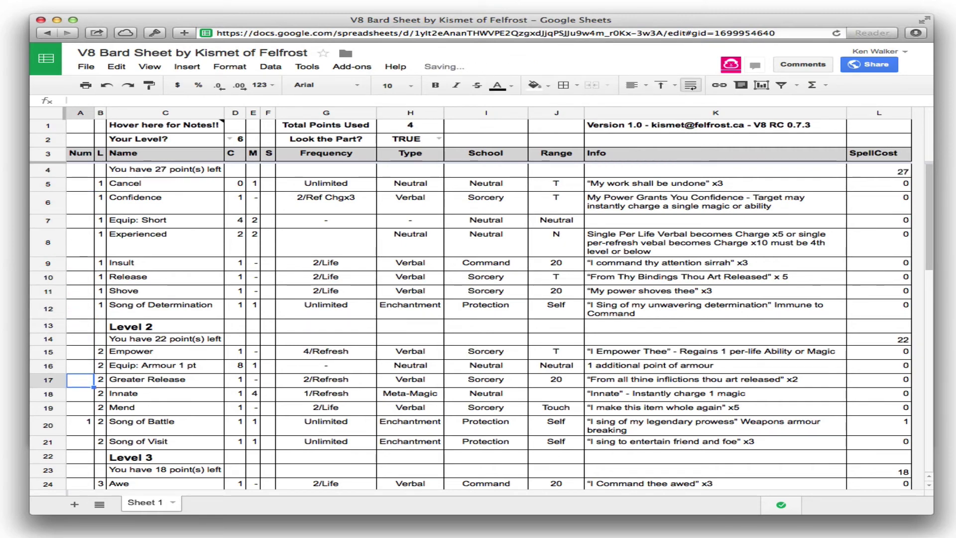
key("Delete")
key("Down")
key("Down")
key("Down")
key("Down")
key("Down")
key("Down")
key("Down")
key("Down")
key("Down")
key("Down")
key("Down")
key("Down")
key("Down")
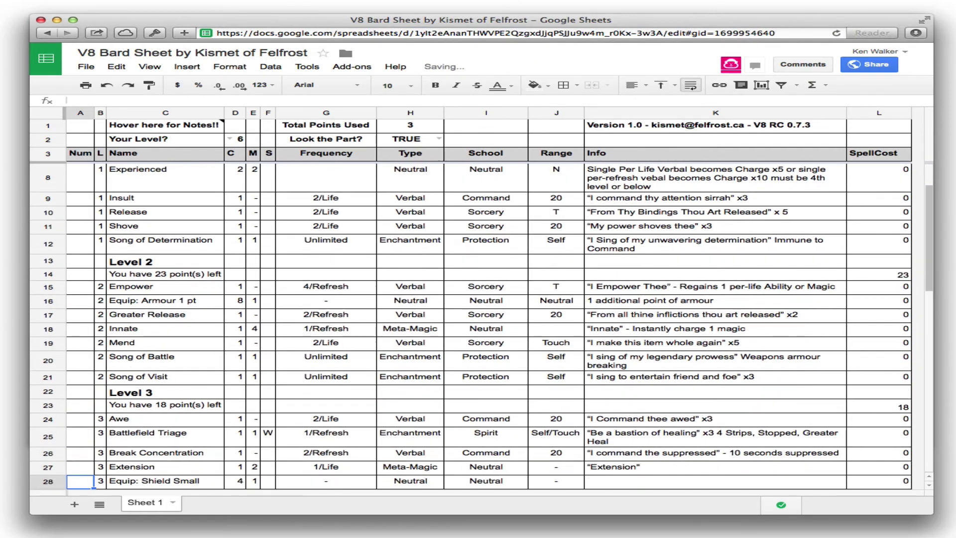
key("Down")
key("Down")
key("Down")
key("Down")
key("Down")
key("Down")
key("Down")
key("Down")
key("Down")
key("Down")
key("Down")
key("Down")
key("Down")
key("Down")
key("Down")
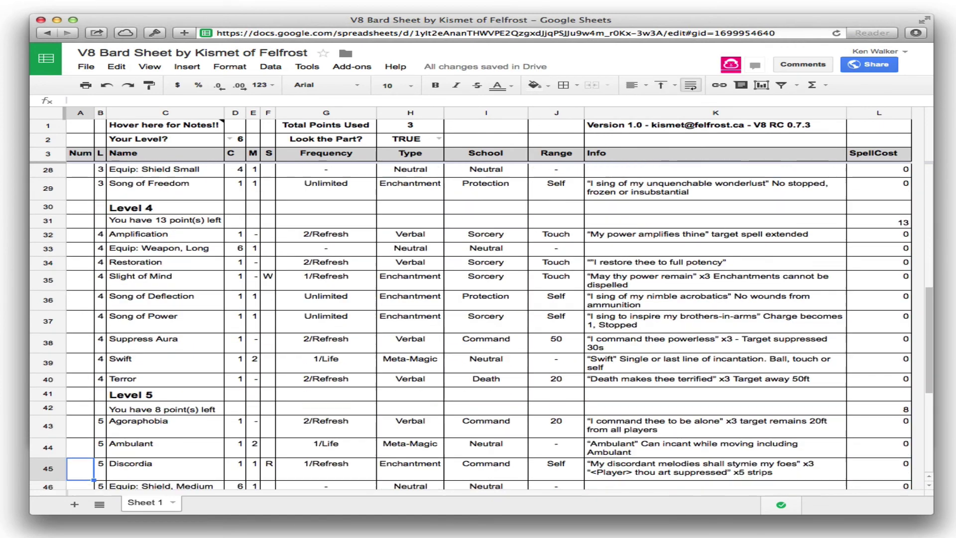
key("Delete")
key("Down")
key("Down")
key("Down")
key("Down")
key("Down")
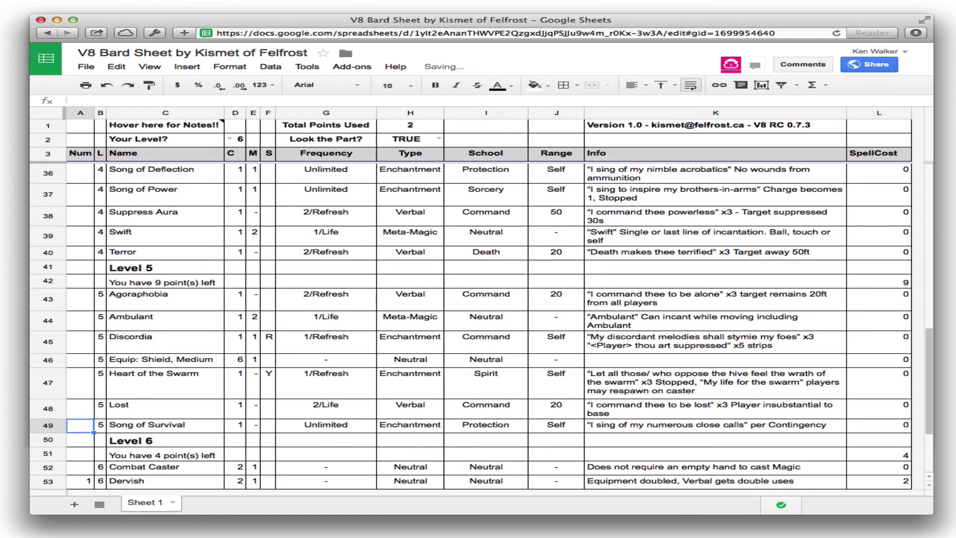
key("Delete")
key("Down")
key("Down")
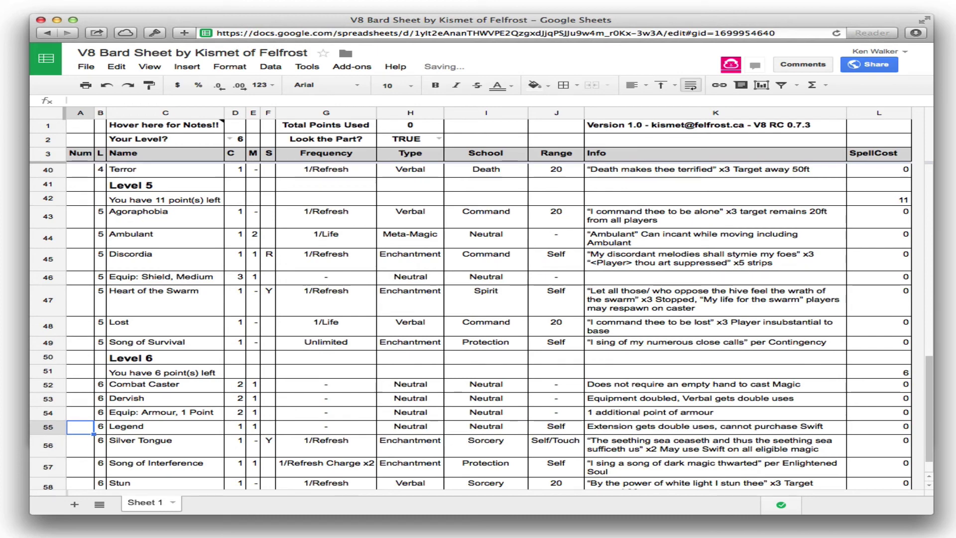
key("super+Tab")
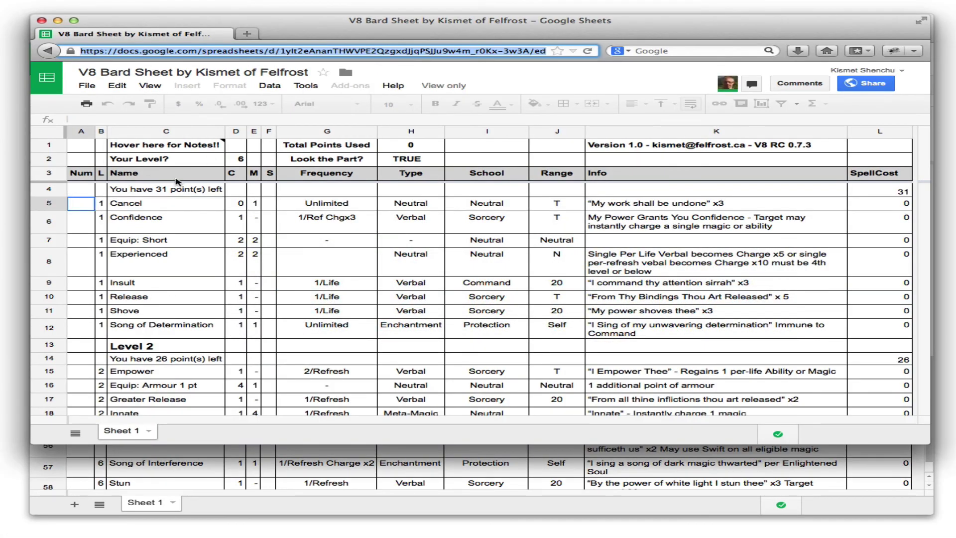
Make a copy of the spreadsheet, keeping the suggested name 'Copy of V8 Bard Sheet by Kismet of Felfrost'.
left_click(86, 86)
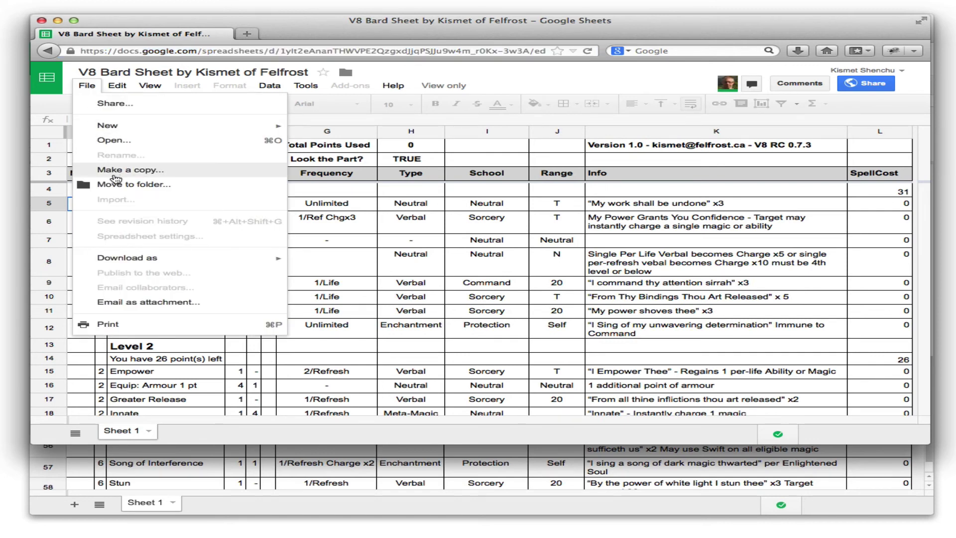
left_click(507, 81)
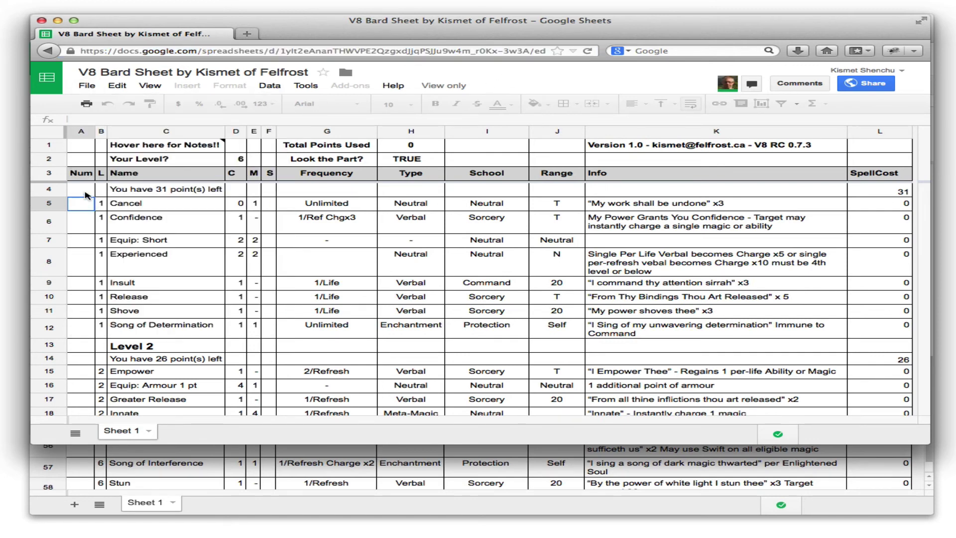
left_click(85, 195)
left_click(82, 221)
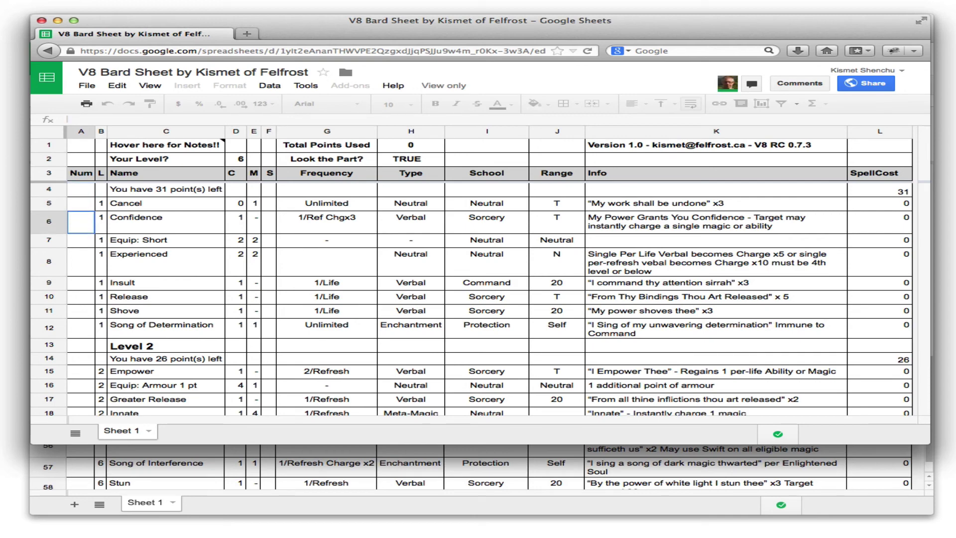
left_click(87, 85)
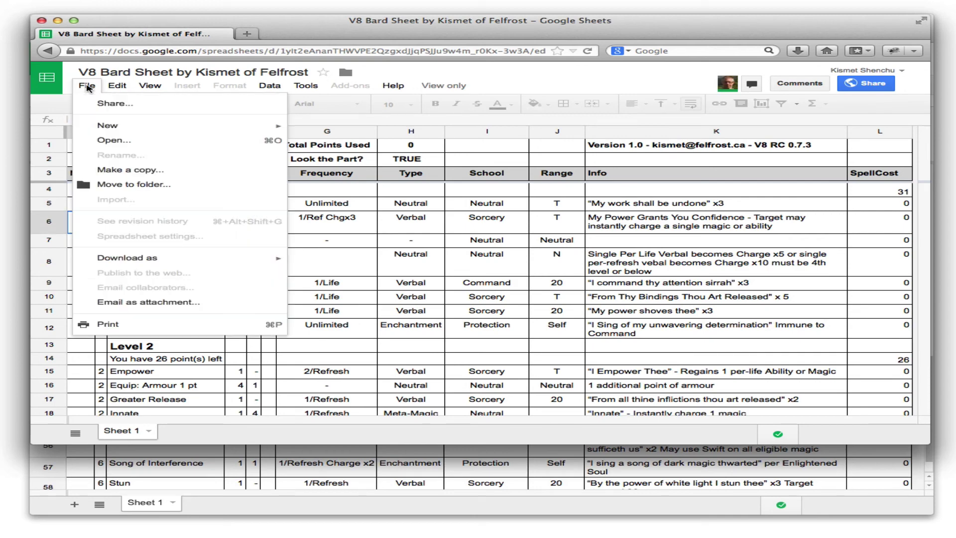
left_click(116, 169)
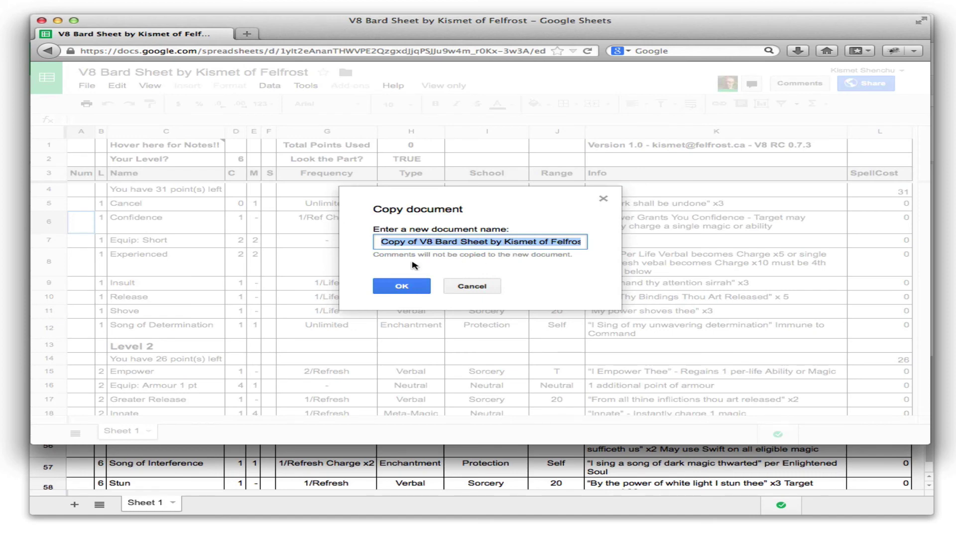
left_click(402, 287)
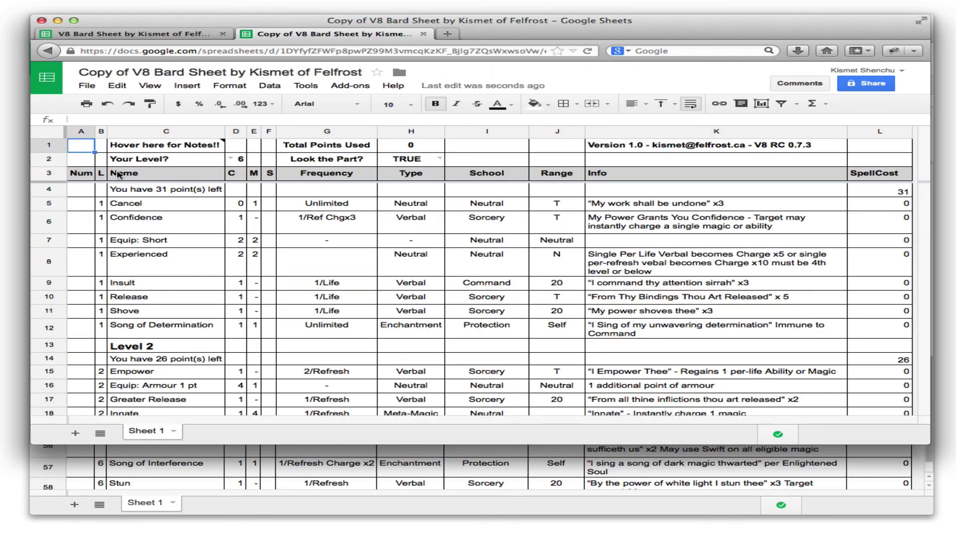
In the copy, enter 1 for Equip: Short in A7 and 2 for Experienced in A8.
mouse_move(165, 149)
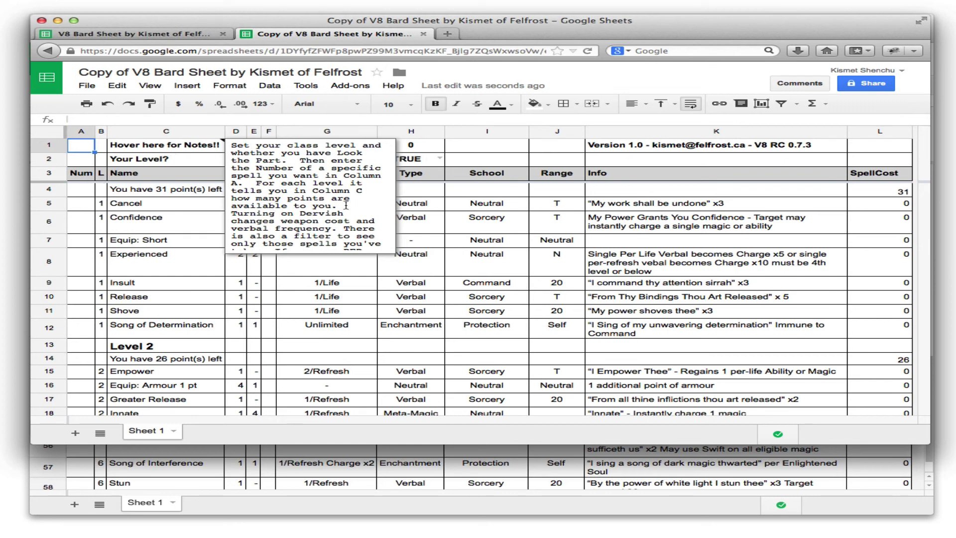
left_click(79, 191)
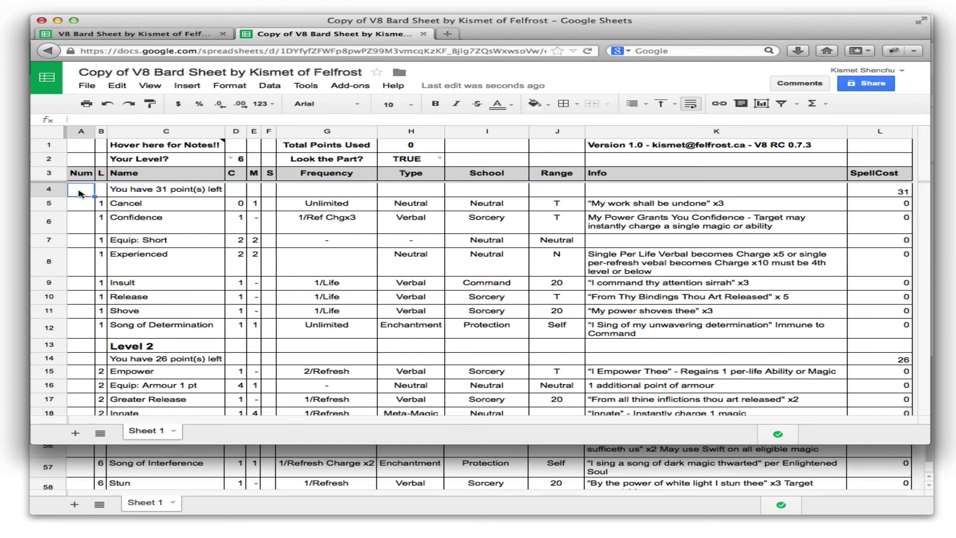
key("Down")
left_click(81, 240)
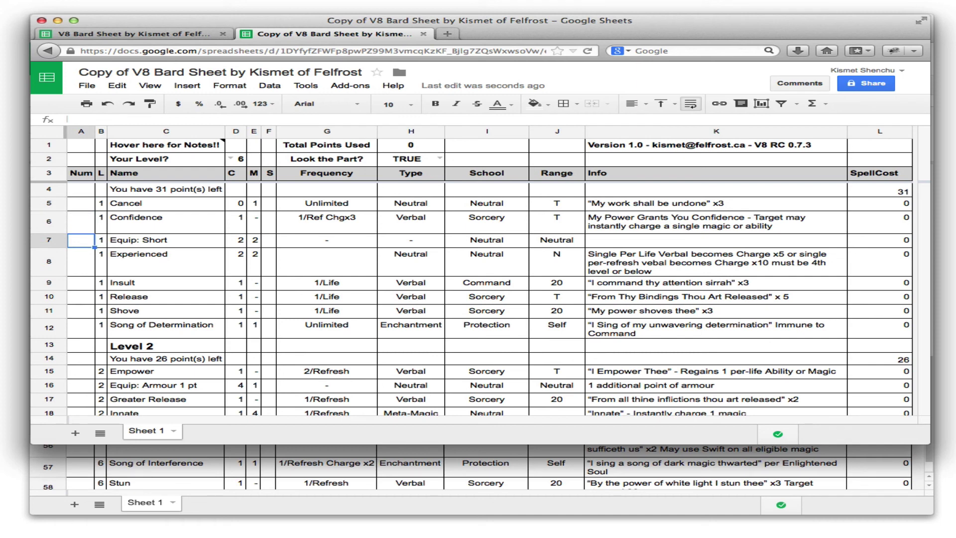
type("1")
key("Return")
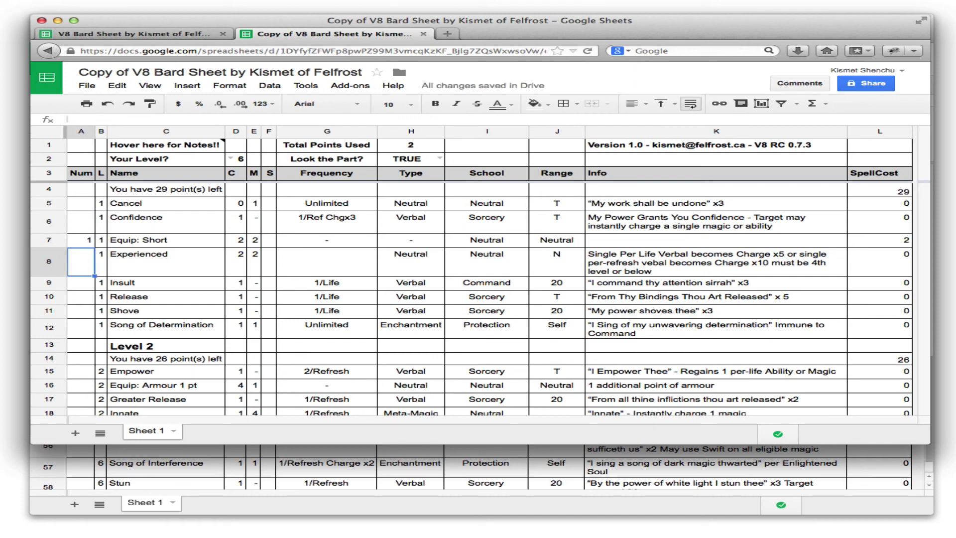
type("2")
key("Return")
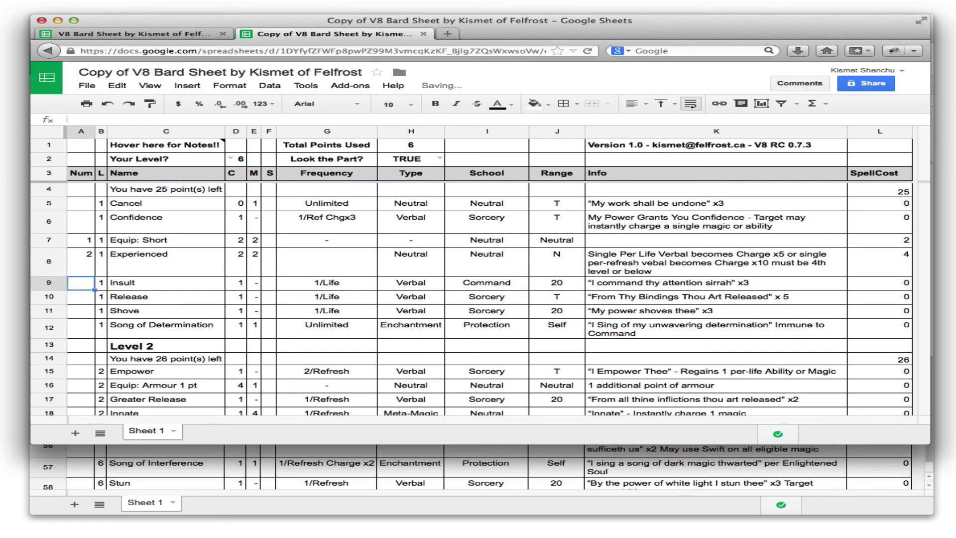
key("Up")
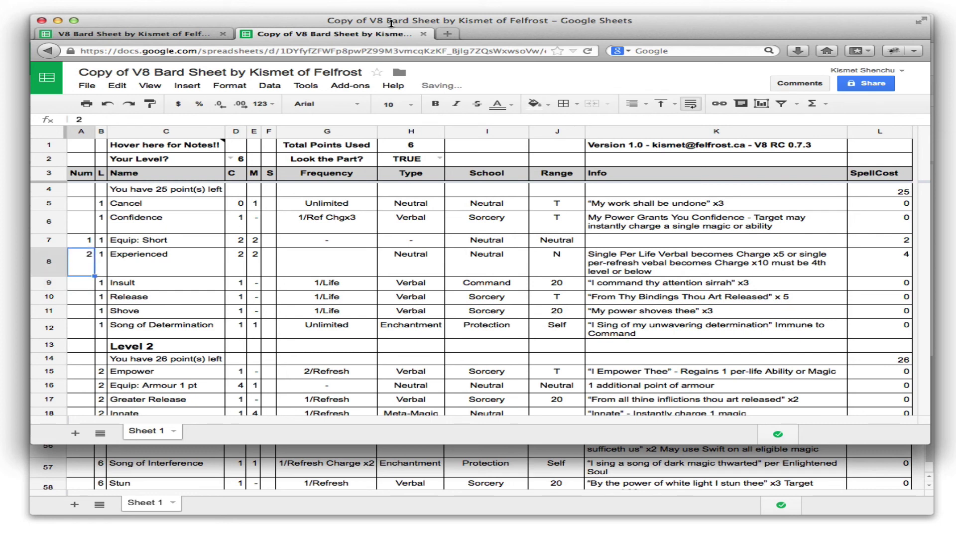
left_click(371, 52)
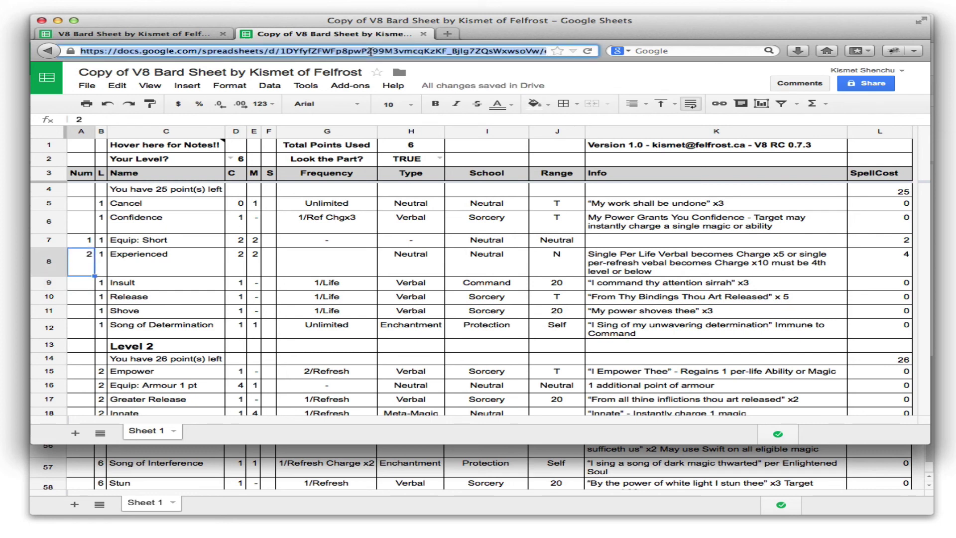